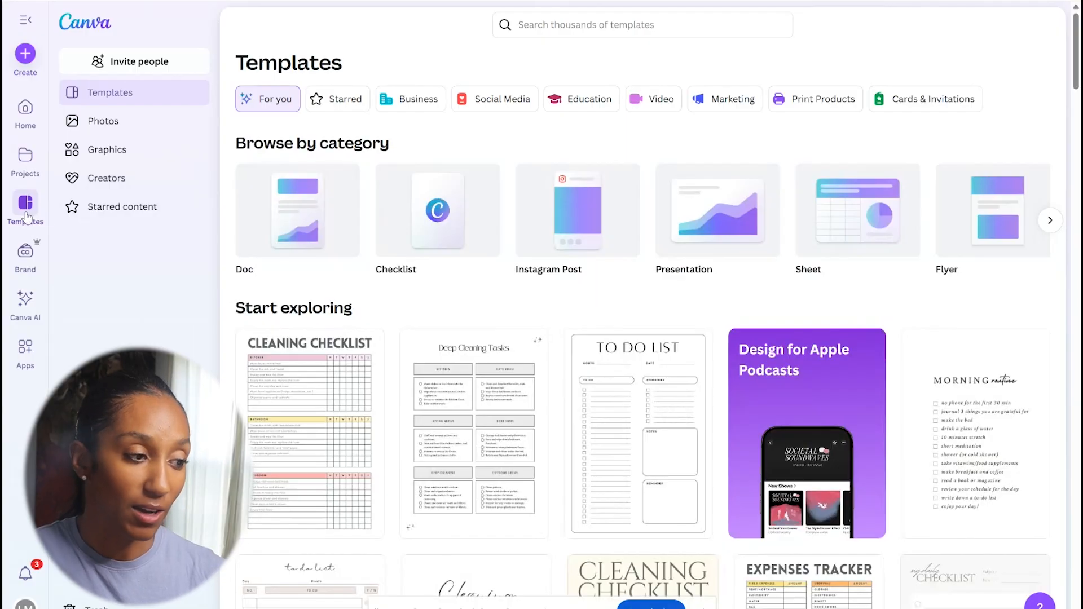
Search the templates for "checklist" and open the White Simple Minimalist Cleaning Checklist template for customizing.
click(522, 26)
text(checklist)
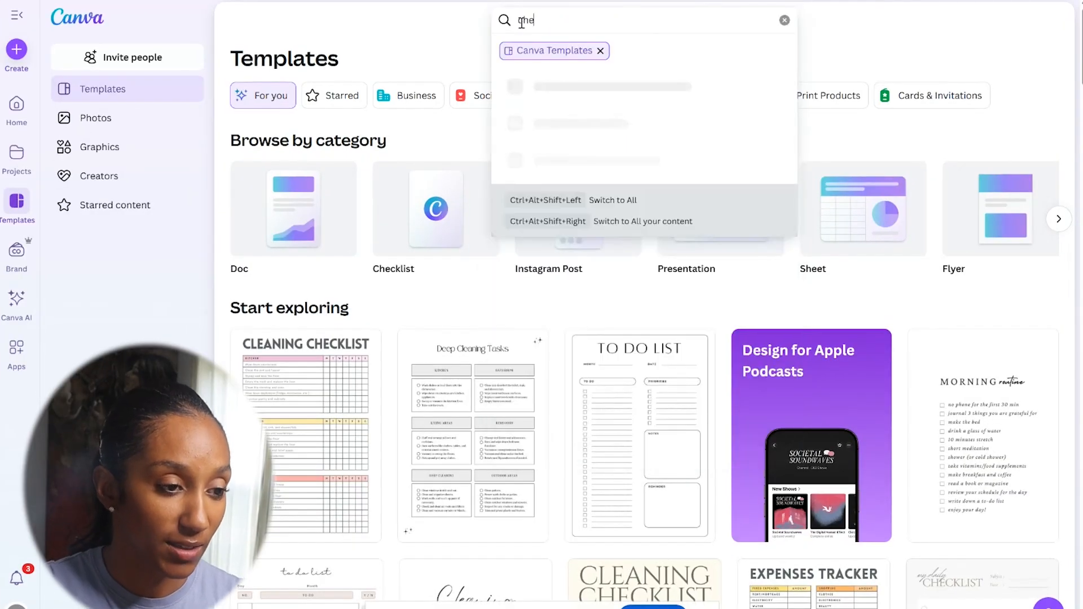
key(Return)
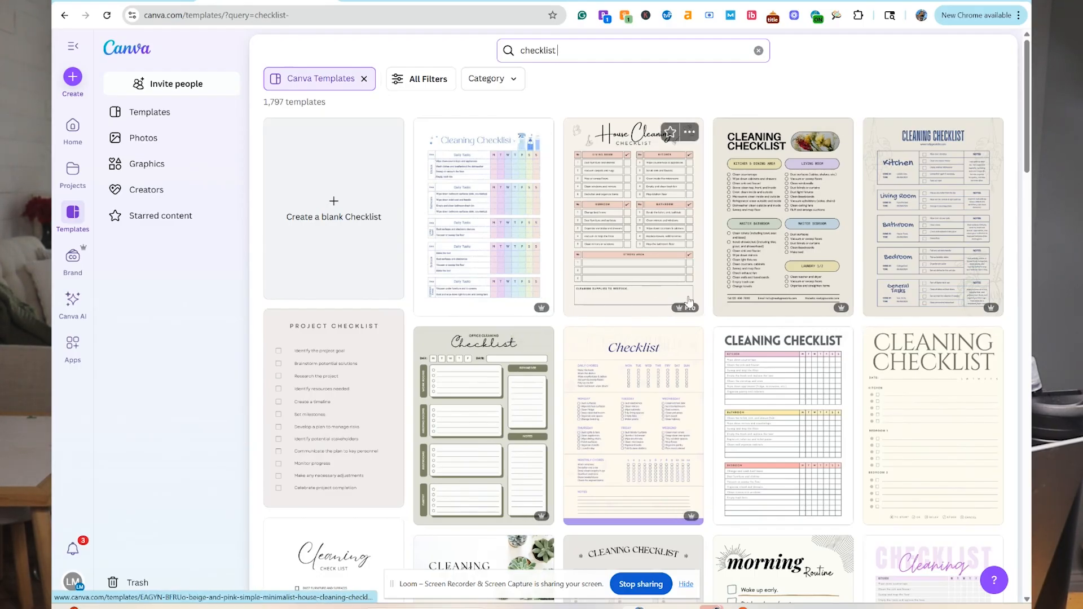
scroll(507, 316, down, 5)
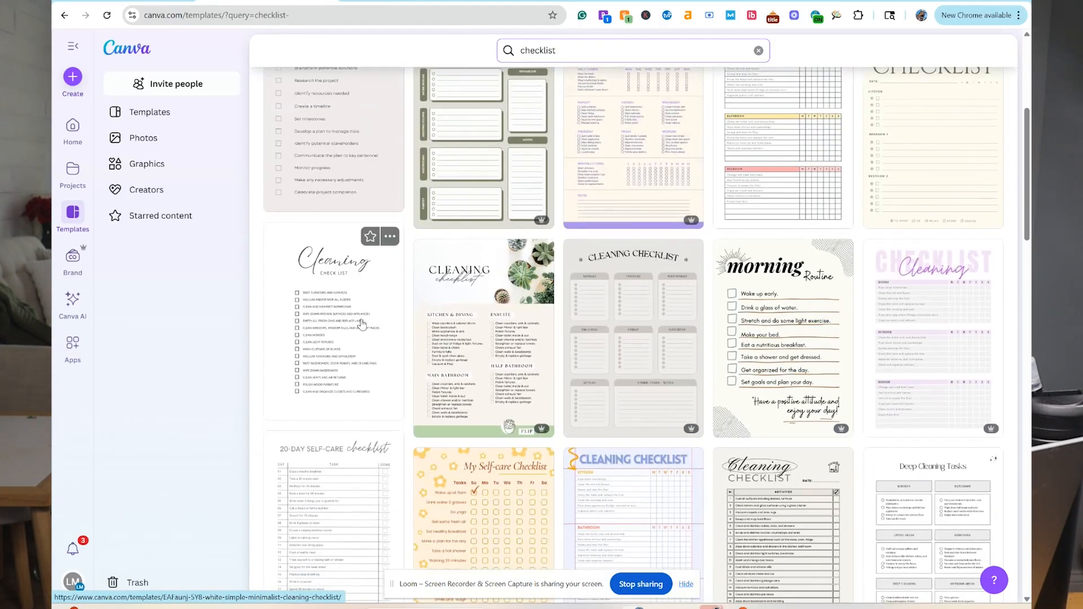
click(361, 325)
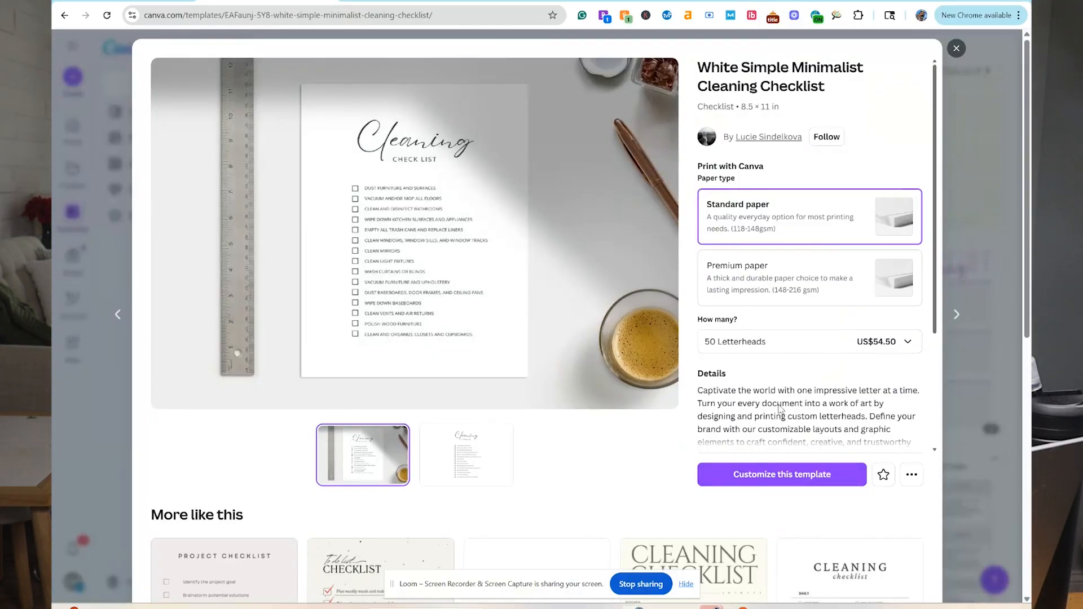
click(780, 474)
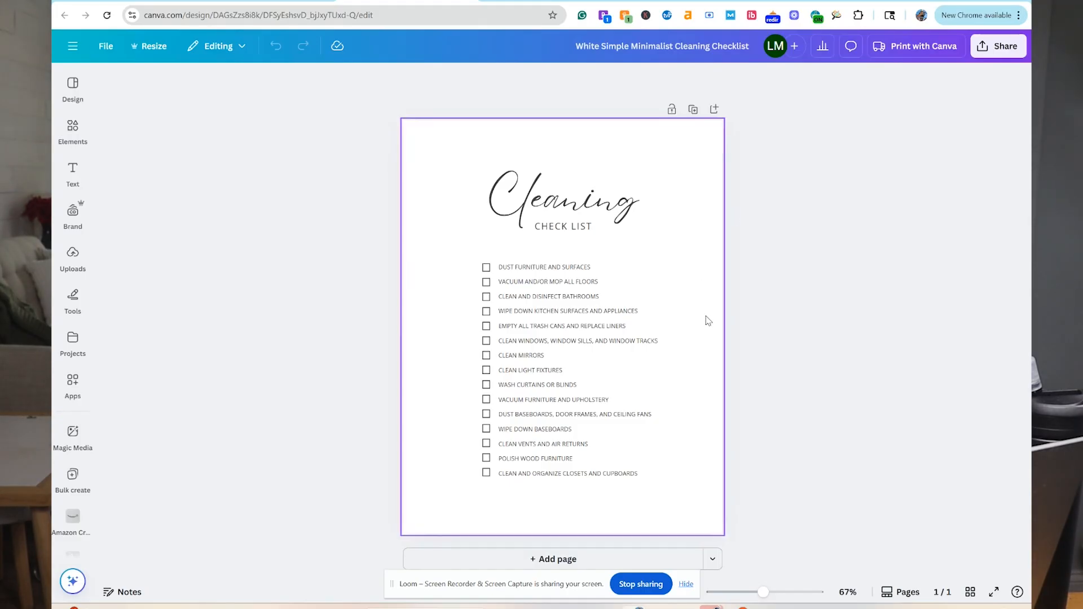
Create a shareable template link for the cleaning checklist design and copy it.
click(997, 46)
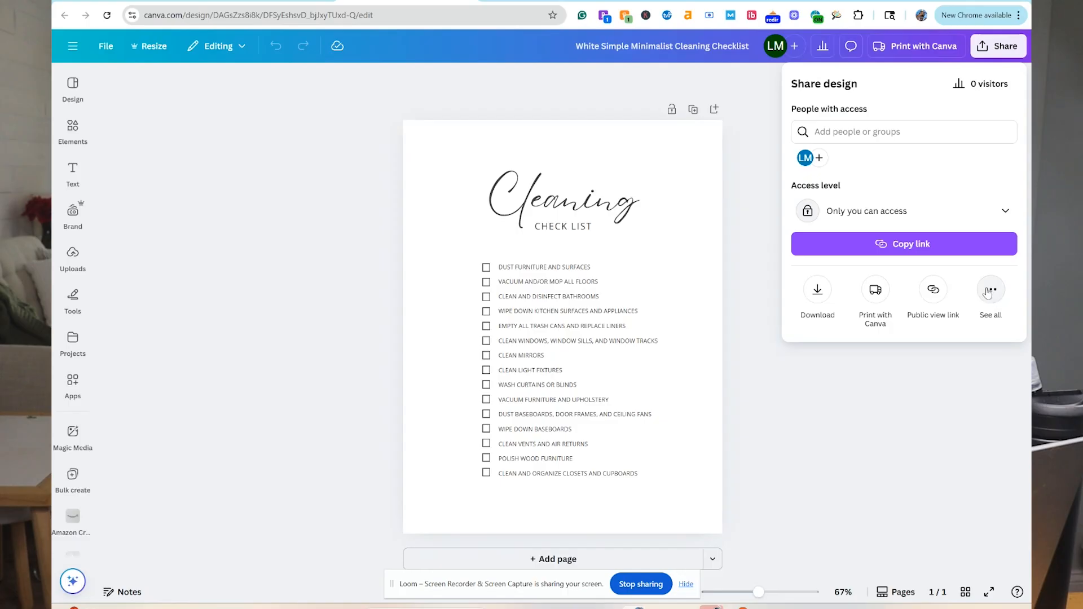
click(987, 293)
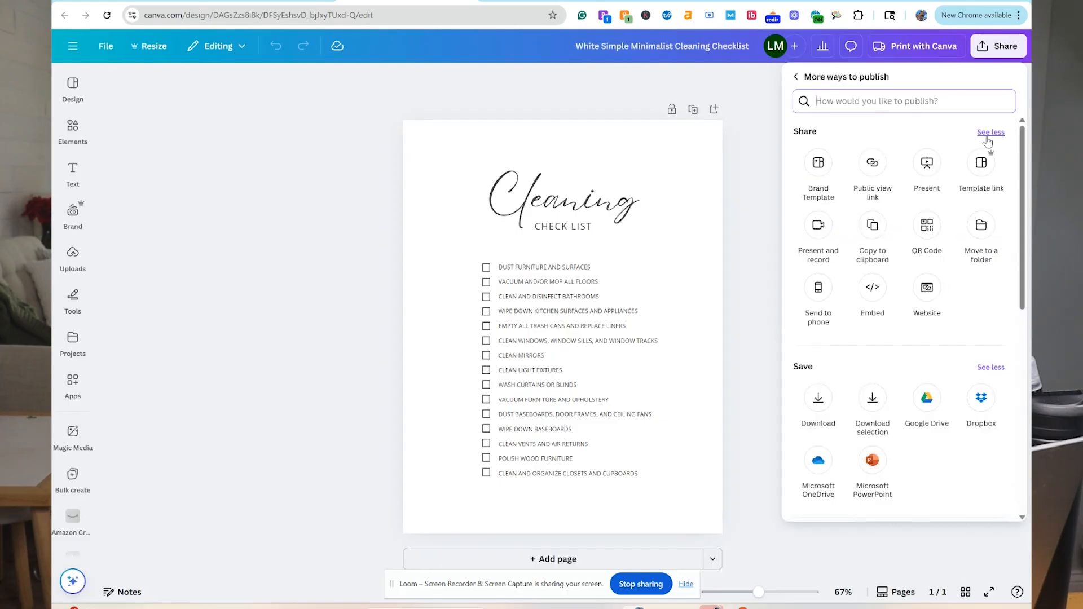
click(982, 169)
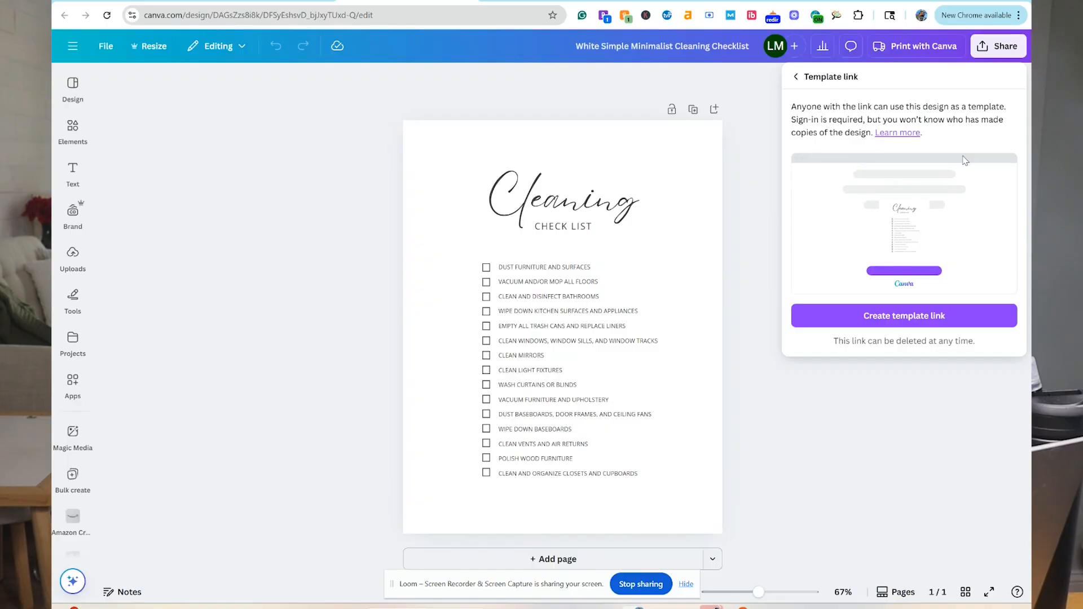
click(905, 315)
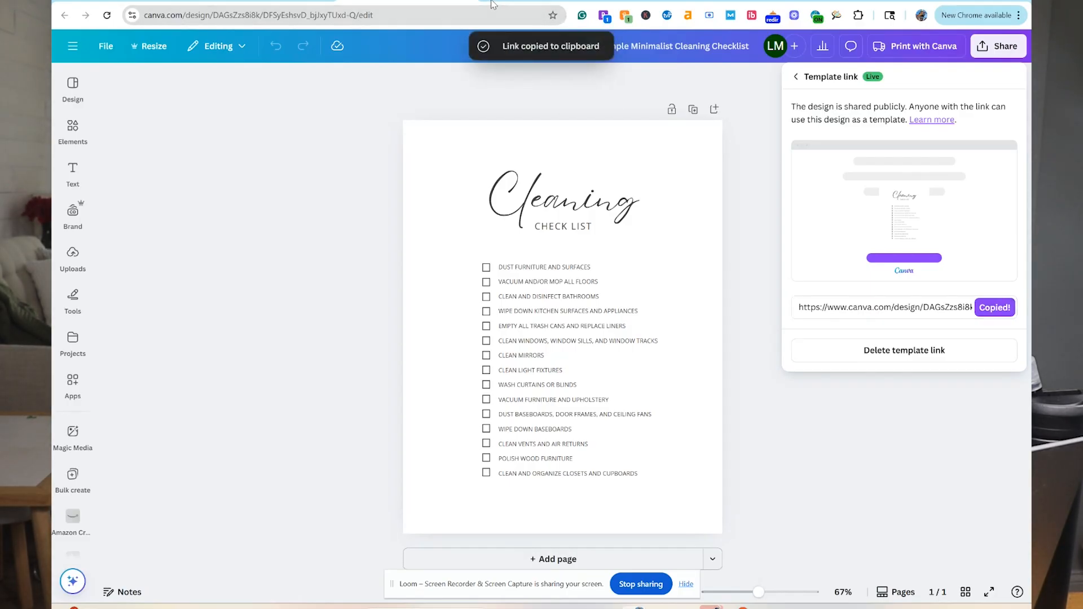
Open the copied template link in a new browser tab to check the shared template page.
key(ctrl+t)
key(ctrl+v)
key(Return)
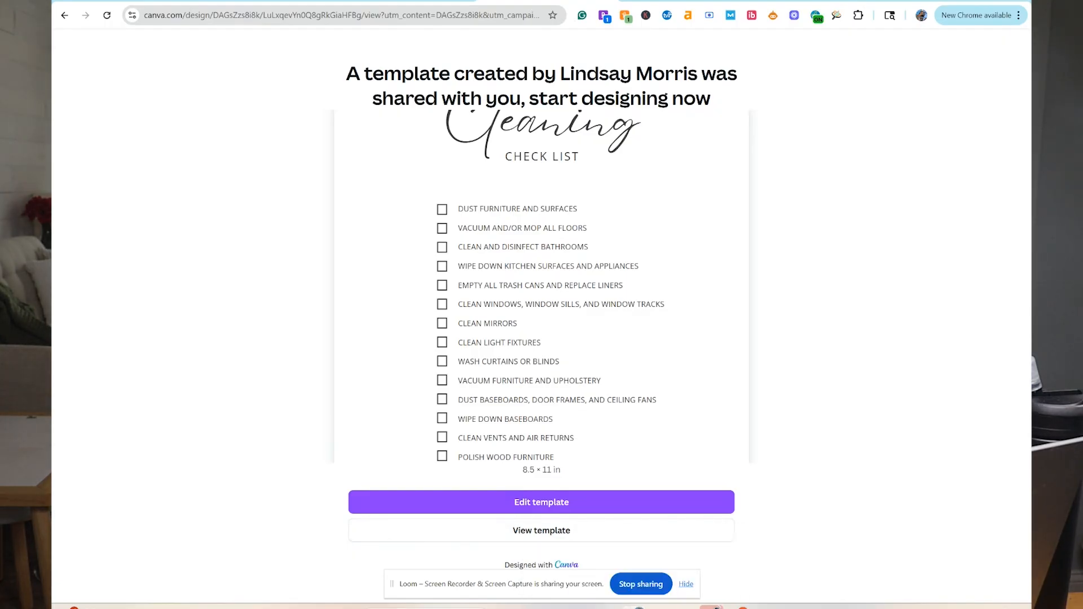
Open the copied template link in an Incognito window, try to view the template and dismiss the sign-up dialog.
right_click(637, 607)
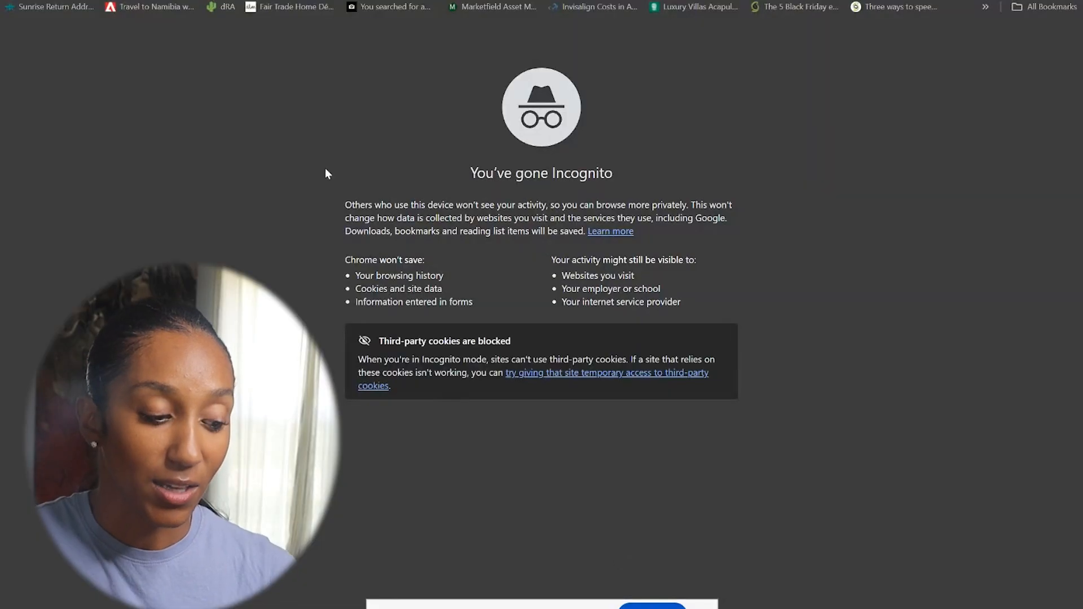
key(ctrl+v)
key(Return)
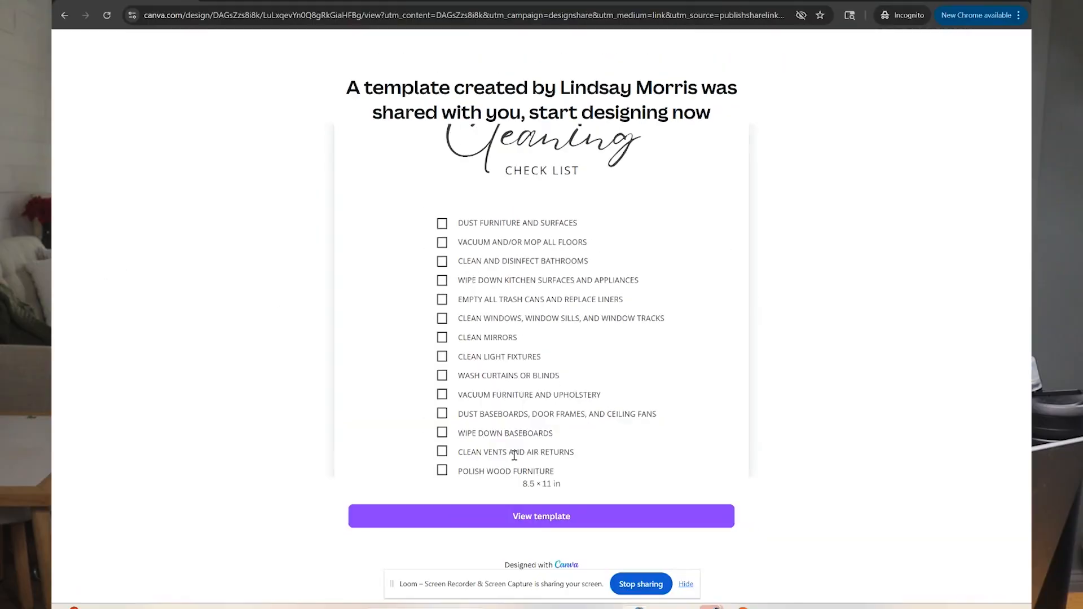
click(530, 525)
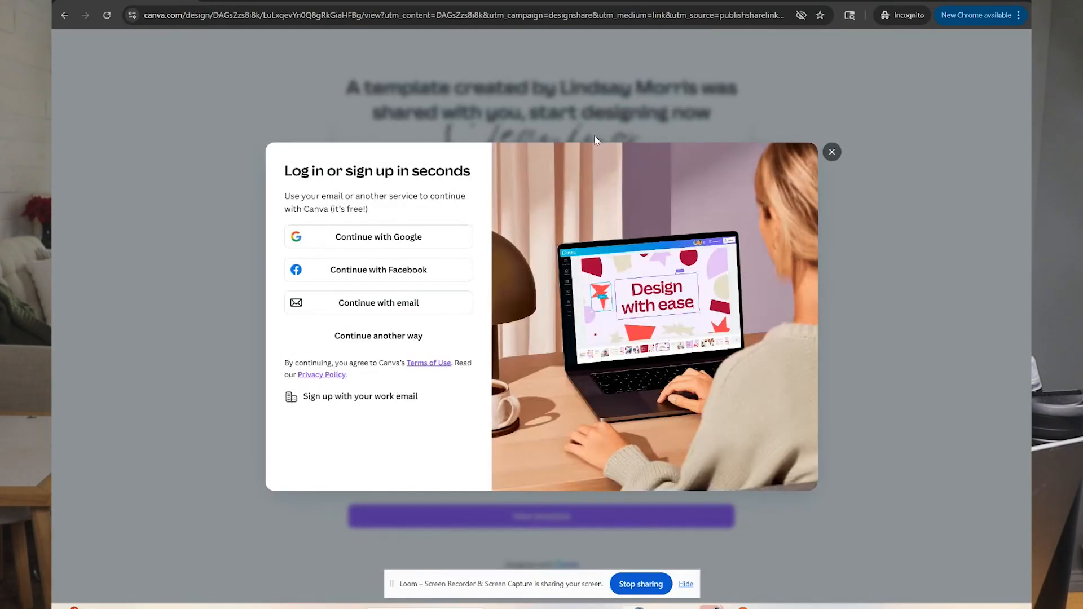
click(830, 153)
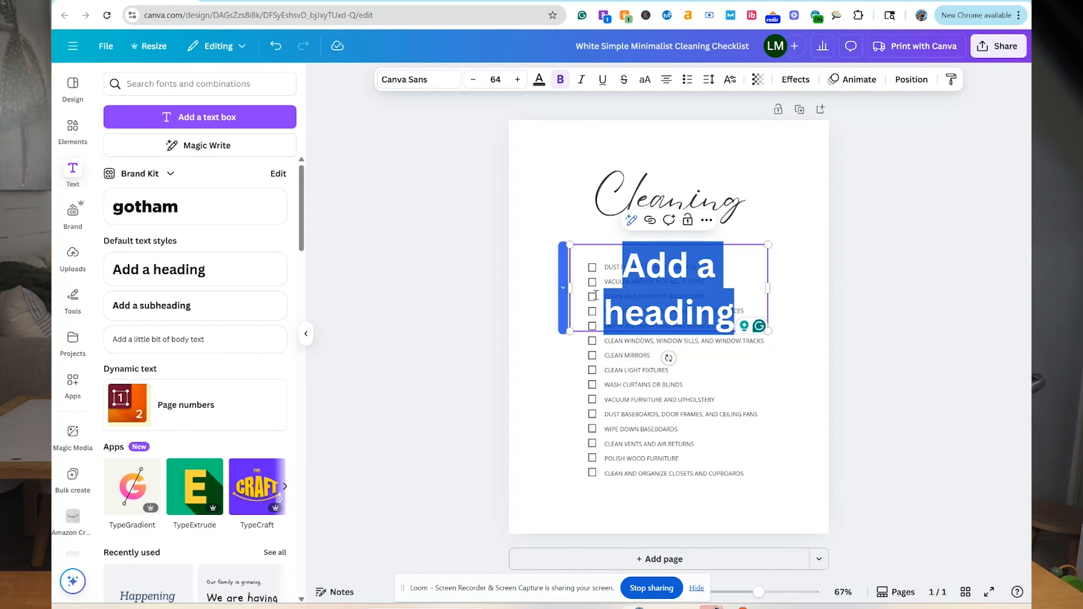
Replace the new heading's placeholder text with "Link to editable template" and place the heading above the Cleaning title.
text(Link to template)
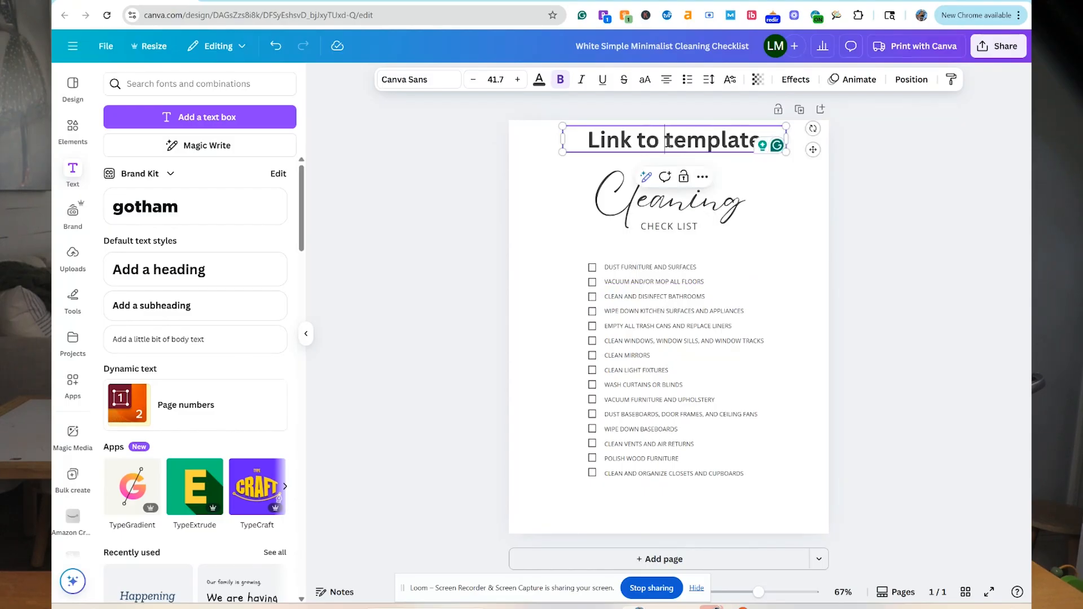
click(641, 140)
text(edit)
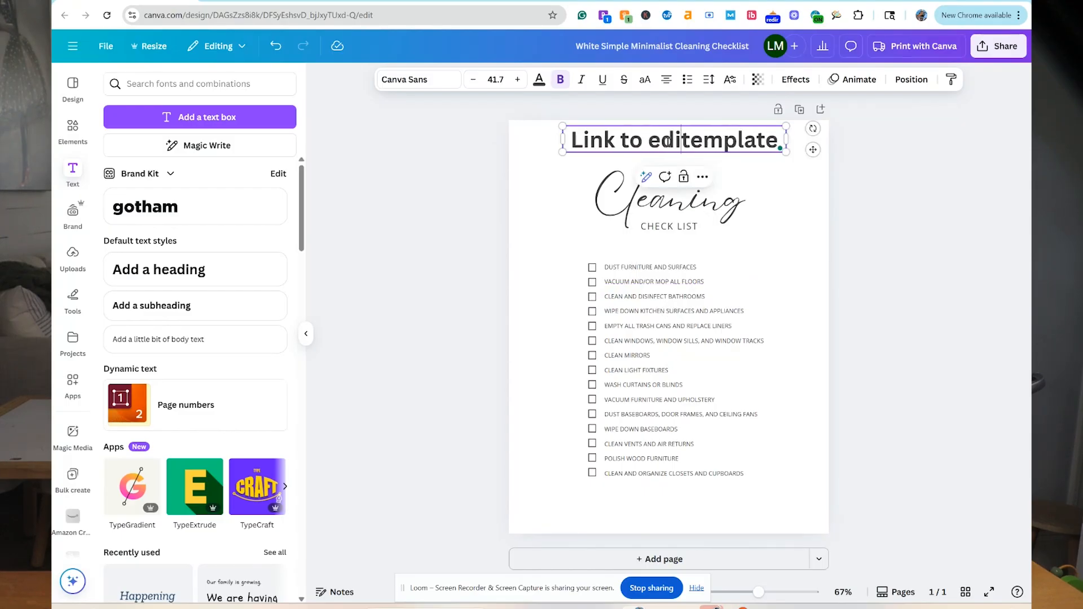
text(able t)
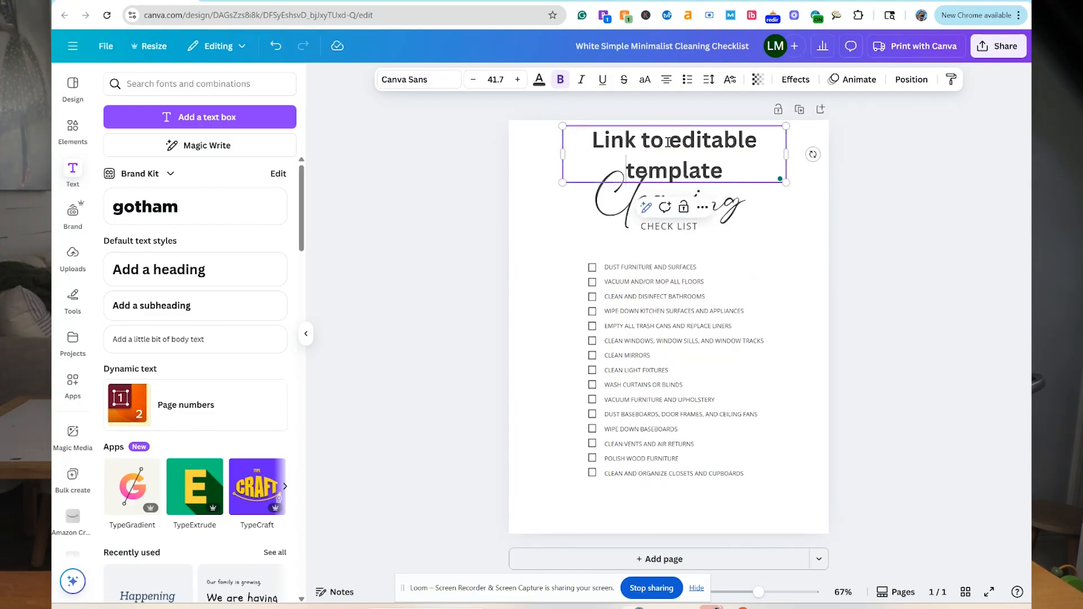
click(842, 189)
Change the text colour of the "Link to editable template" heading to red and deselect it.
double_click(705, 151)
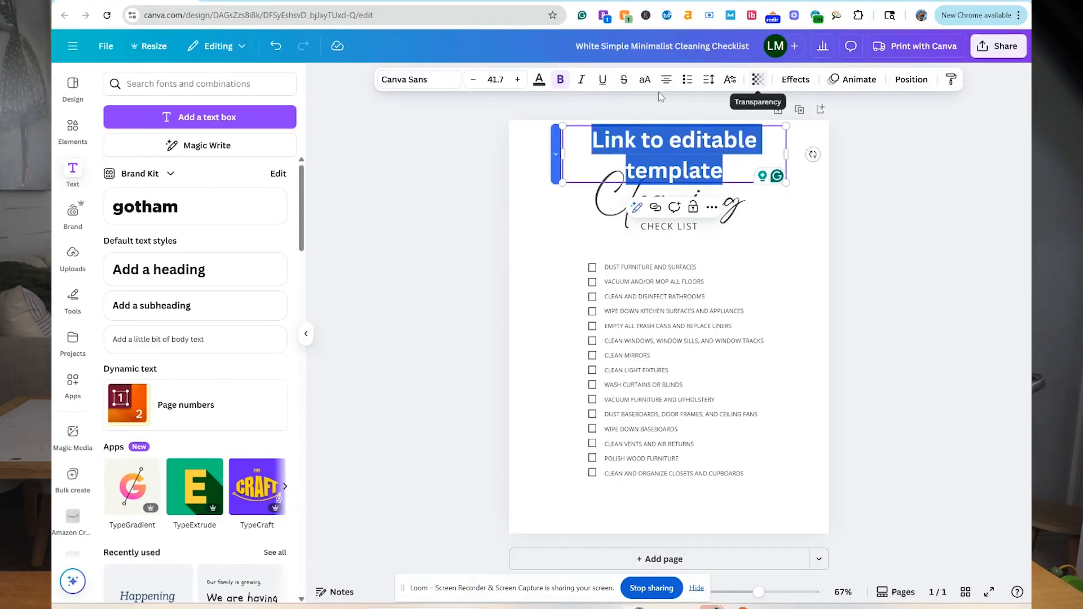
click(539, 80)
click(117, 249)
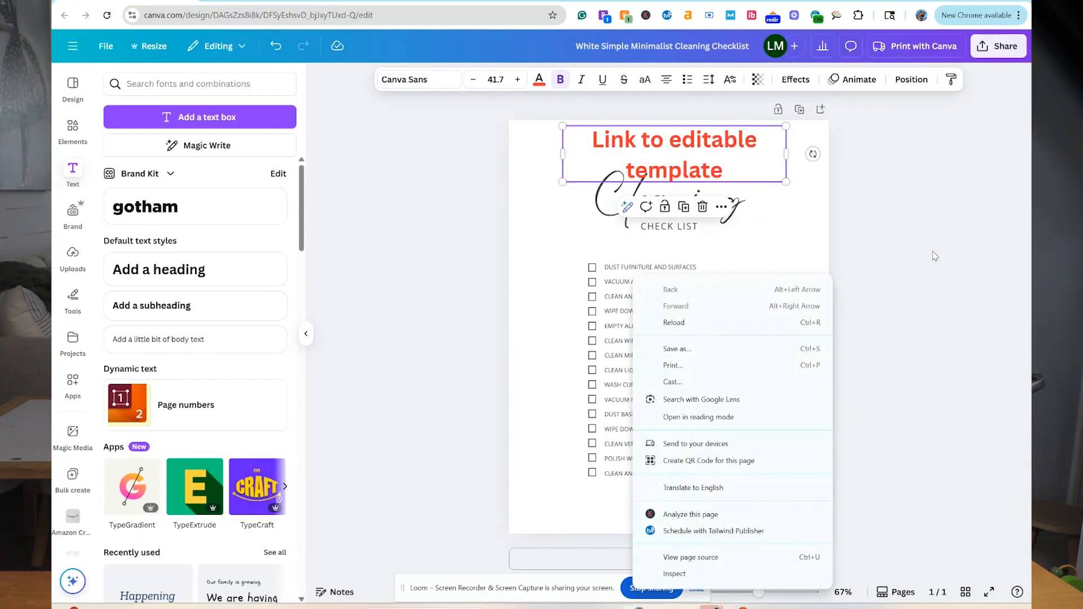
click(1014, 253)
click(1013, 252)
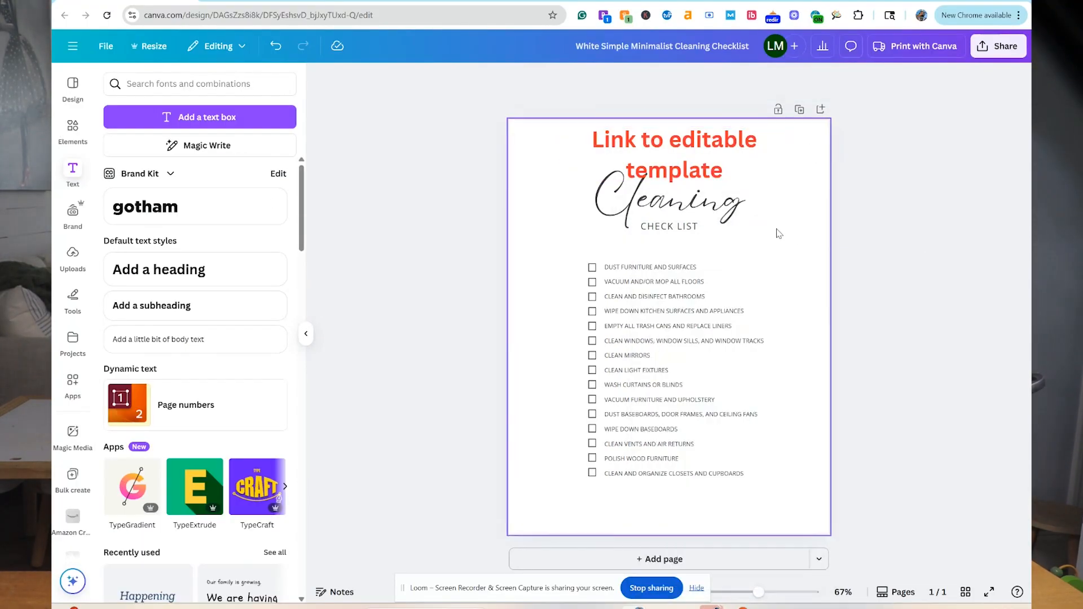
Hyperlink the "Link to editable template" heading to the copied template link.
right_click(699, 150)
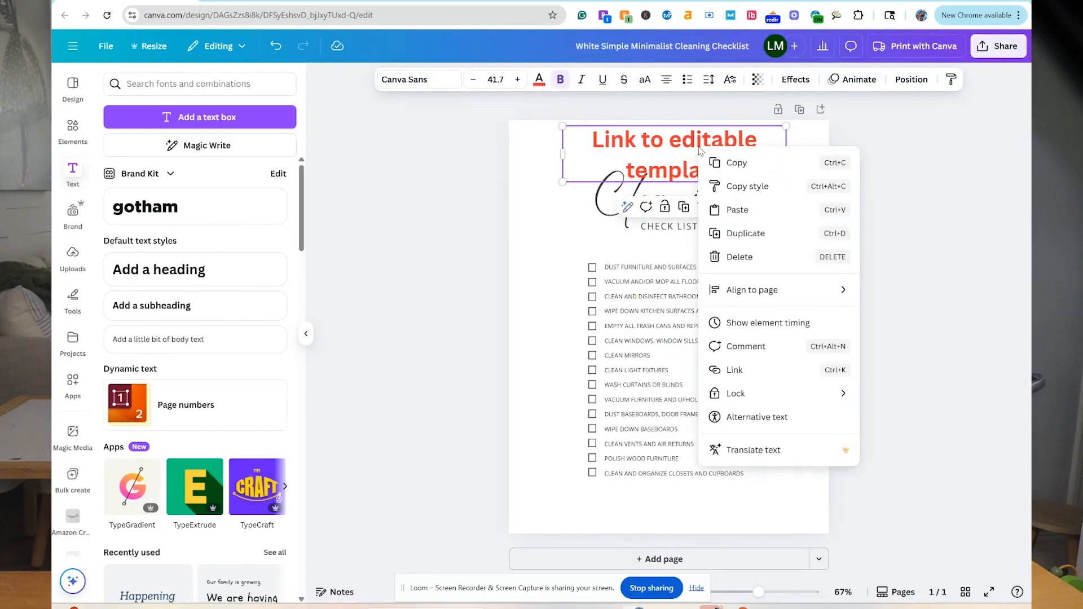
click(736, 370)
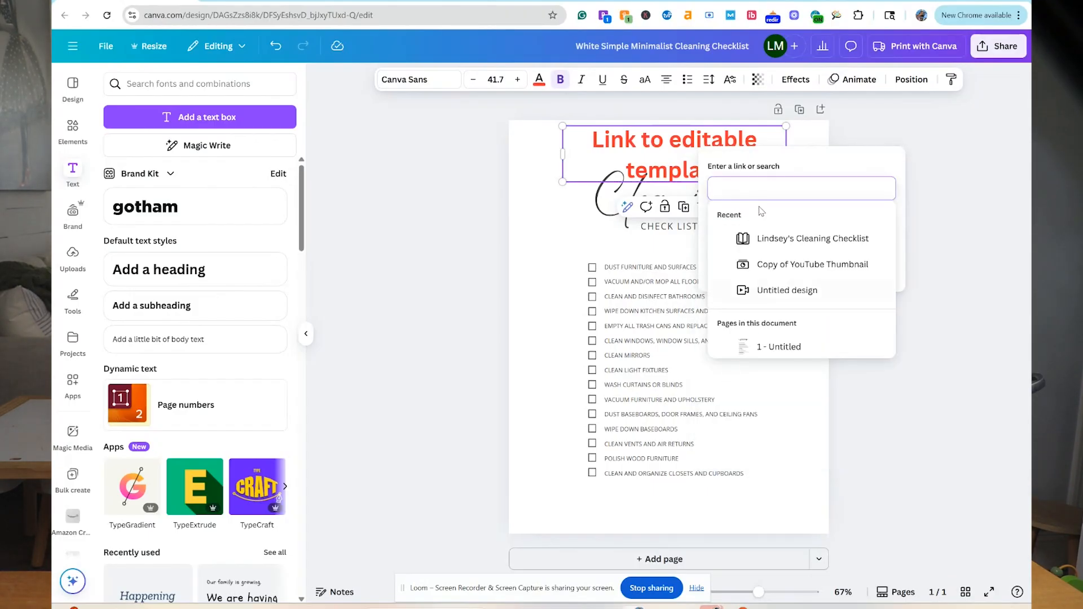
key(ctrl+v)
key(Return)
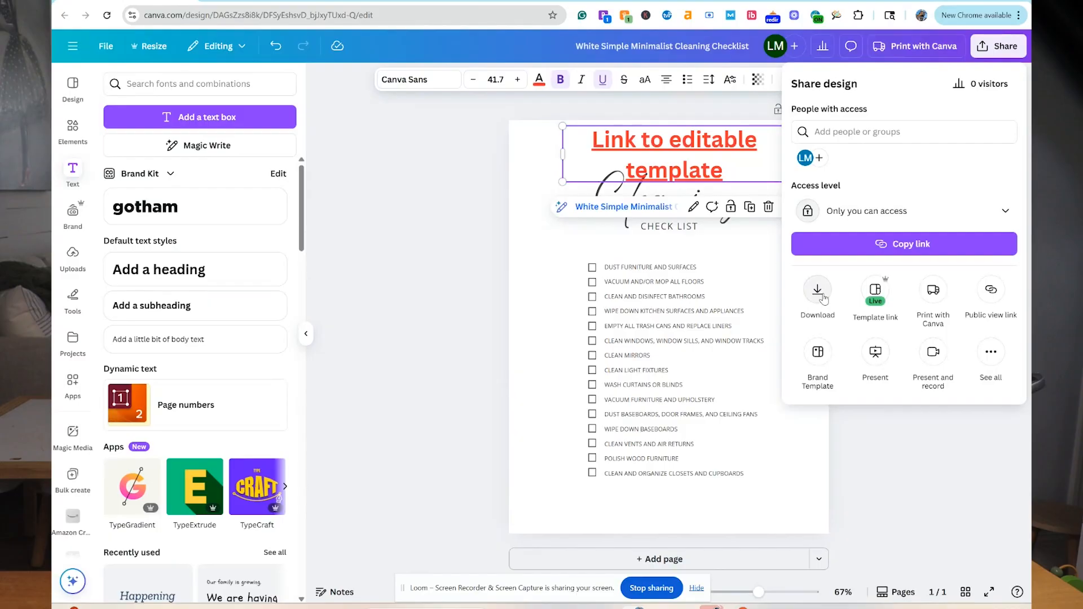
Download the linked checklist design with the PDF Standard file type.
click(822, 297)
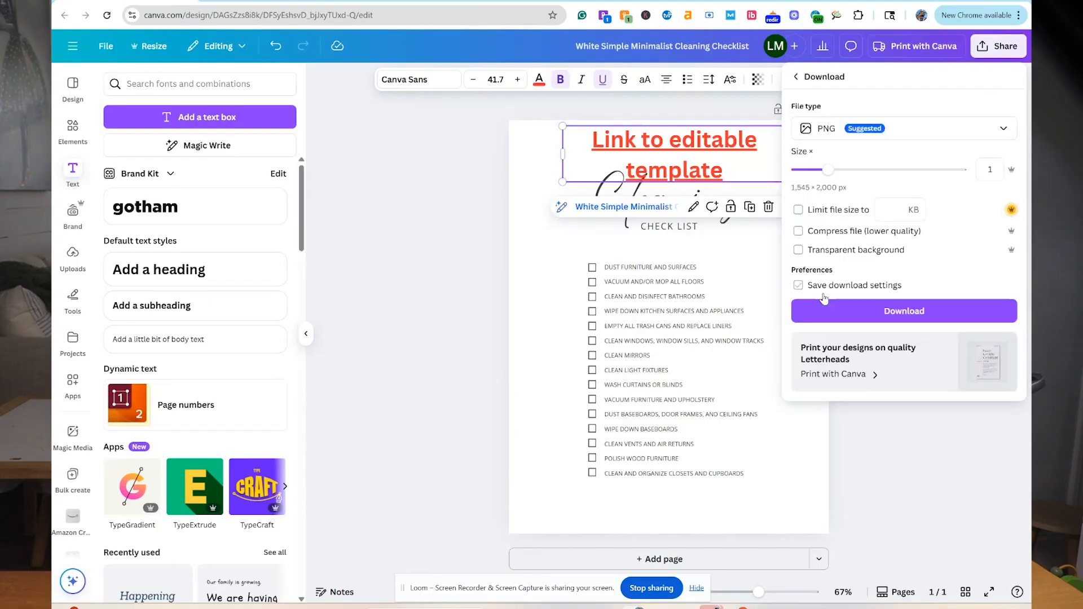
click(887, 130)
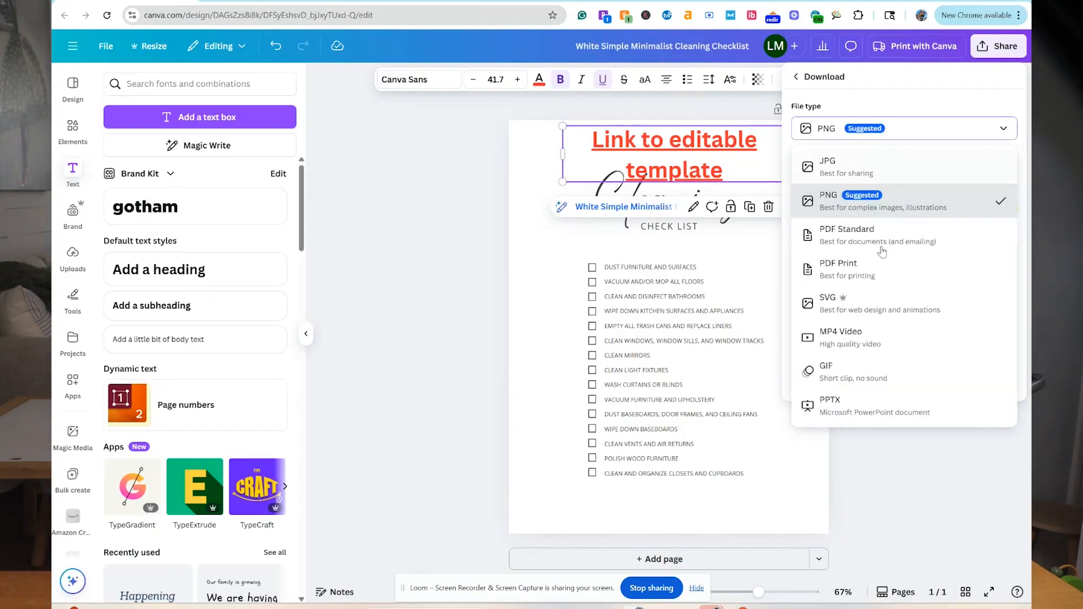
click(884, 241)
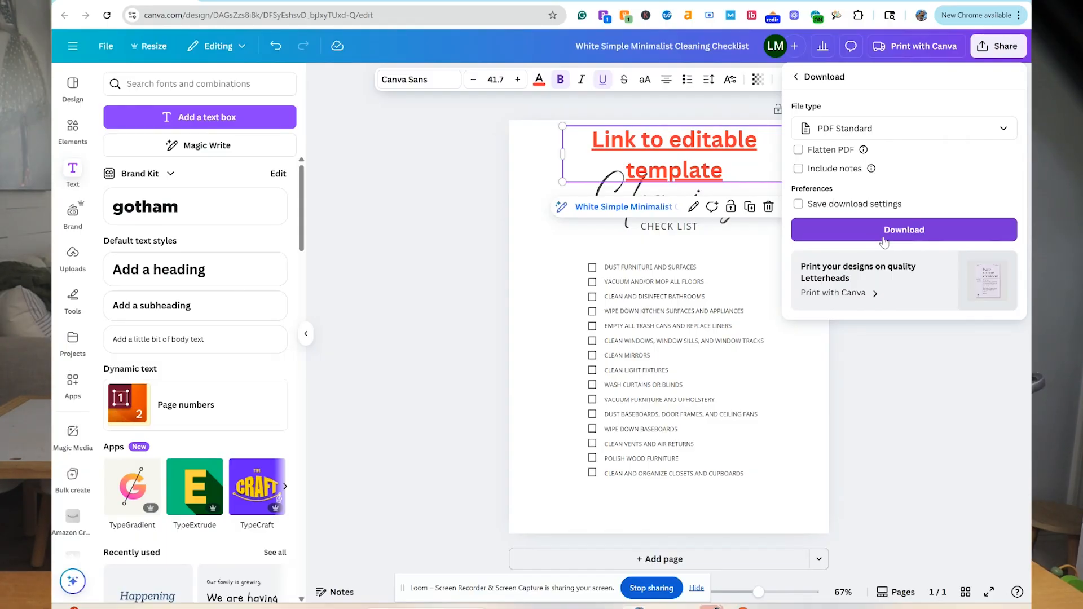
click(883, 242)
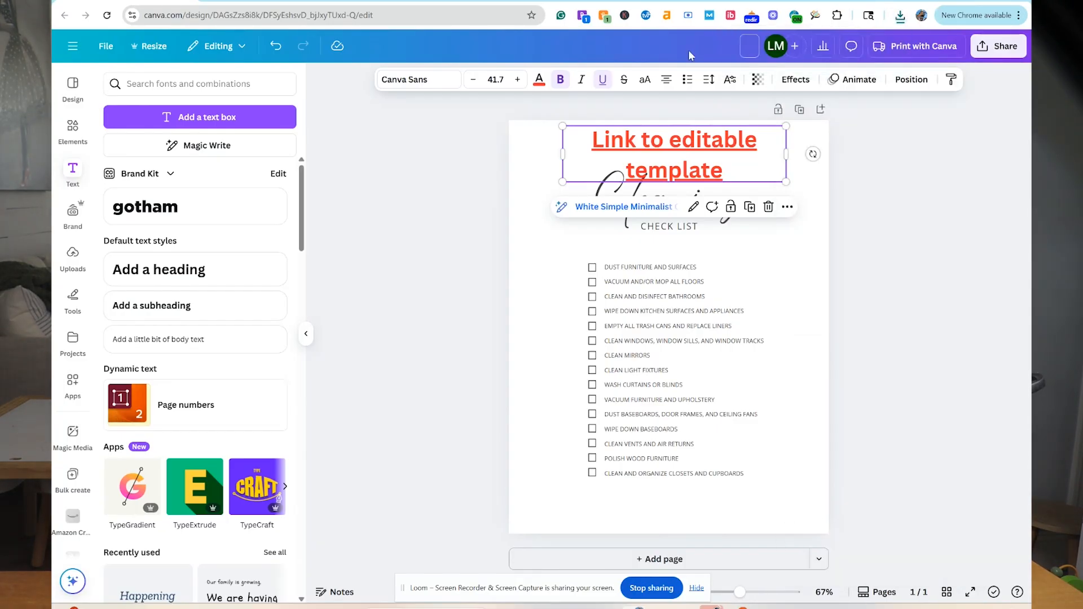
Rename the design as Checklist, download it again as PDF Standard and open the downloaded Checklist.pdf.
text(Checklist)
click(998, 46)
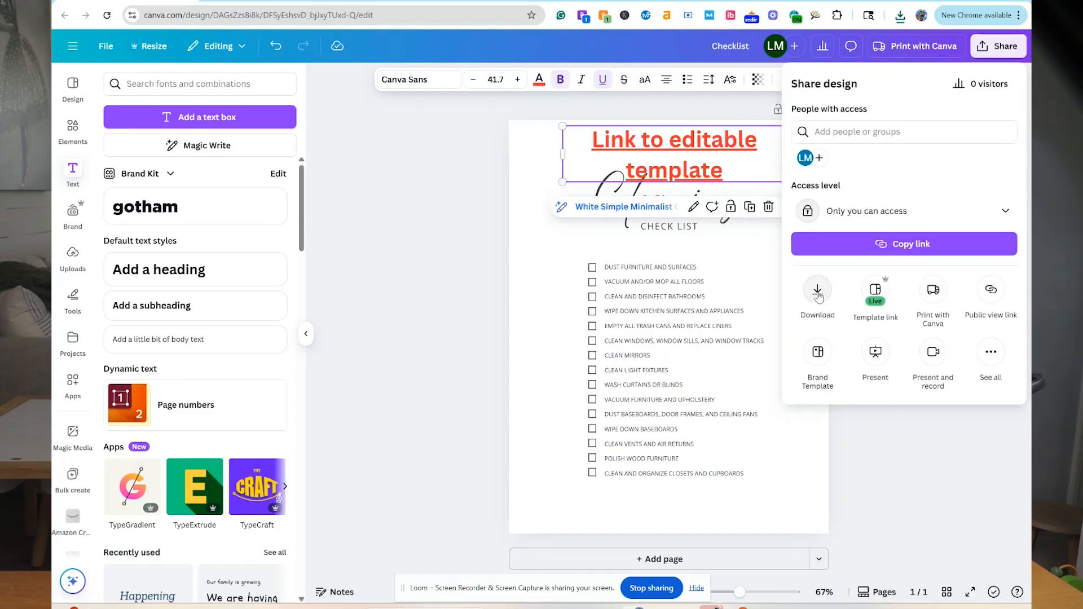
click(817, 292)
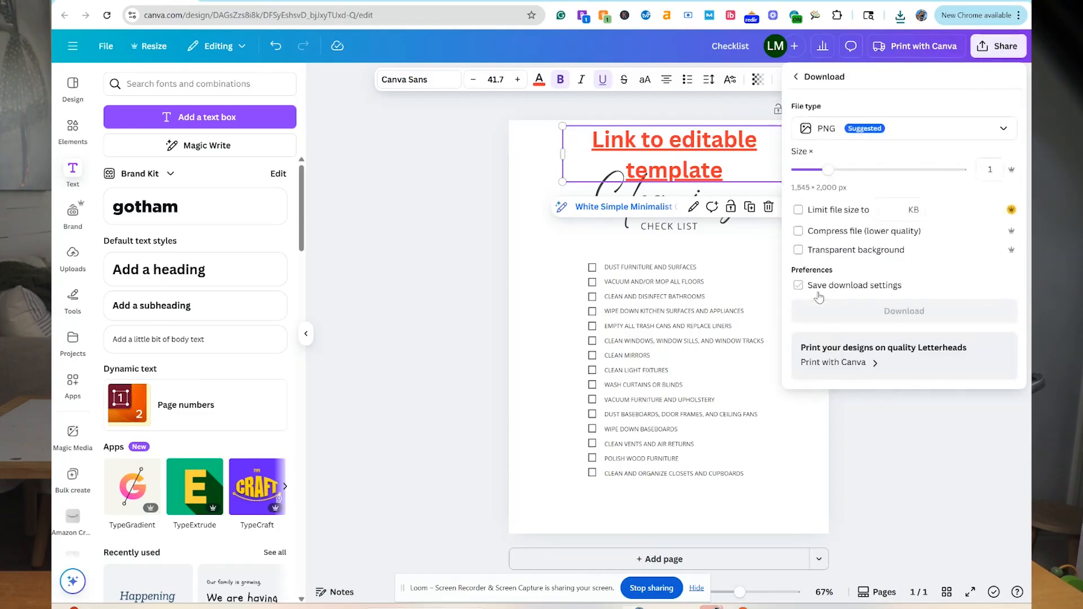
click(915, 129)
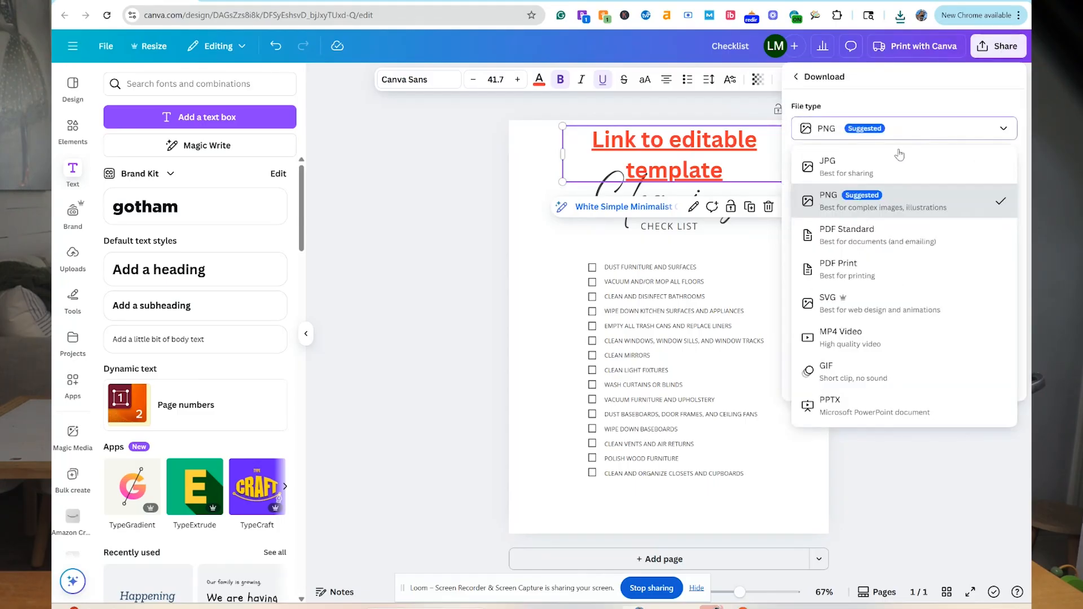
click(923, 250)
click(896, 229)
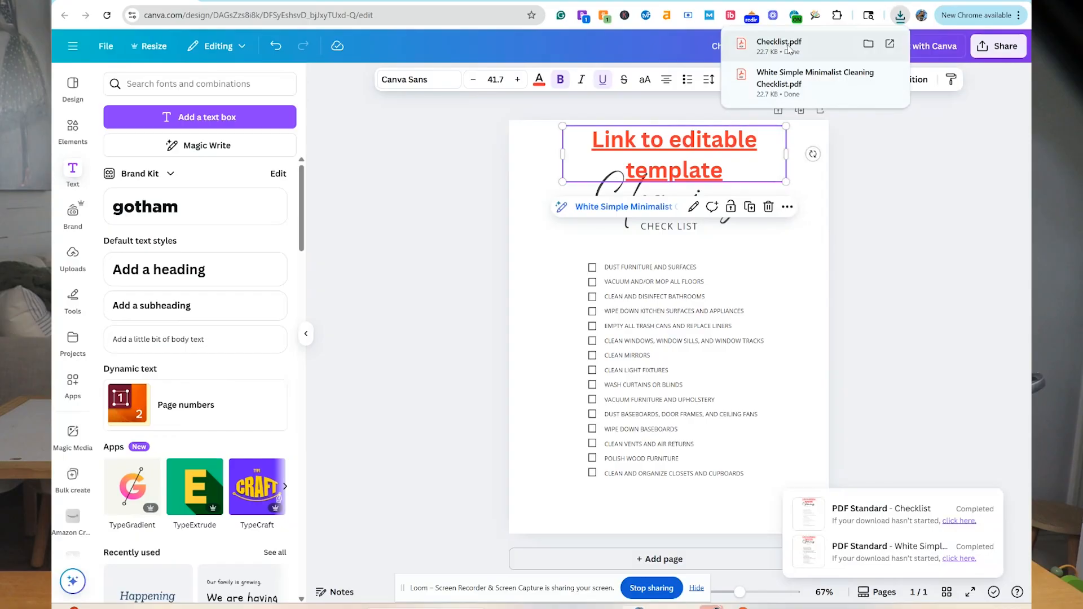
click(788, 46)
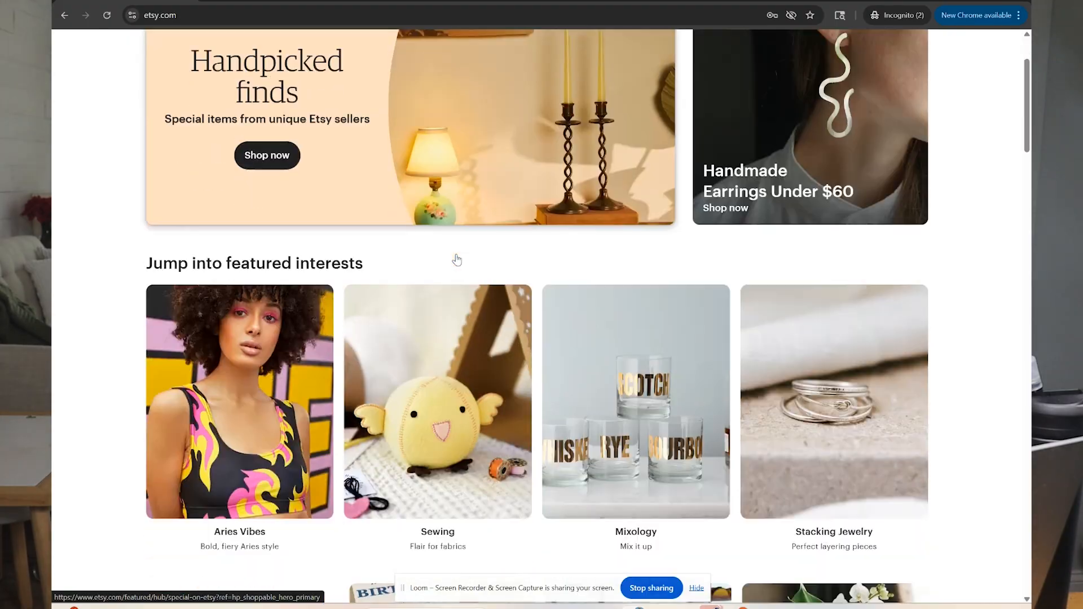
On the Etsy home page, follow the Sell on Etsy link in the site footer.
scroll(457, 260, down, 20)
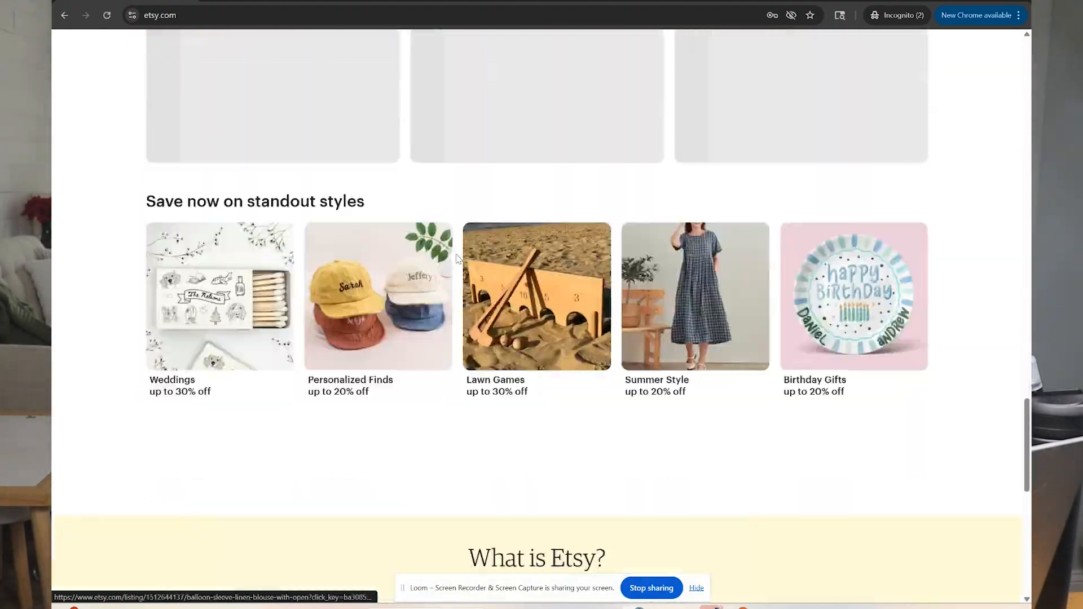
scroll(457, 260, down, 3)
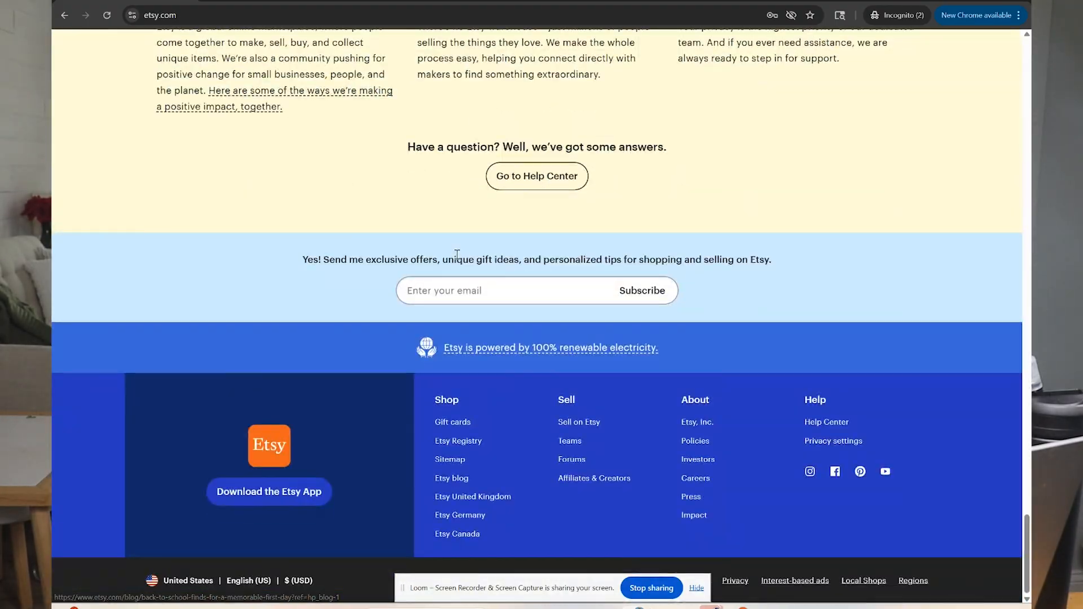
click(586, 421)
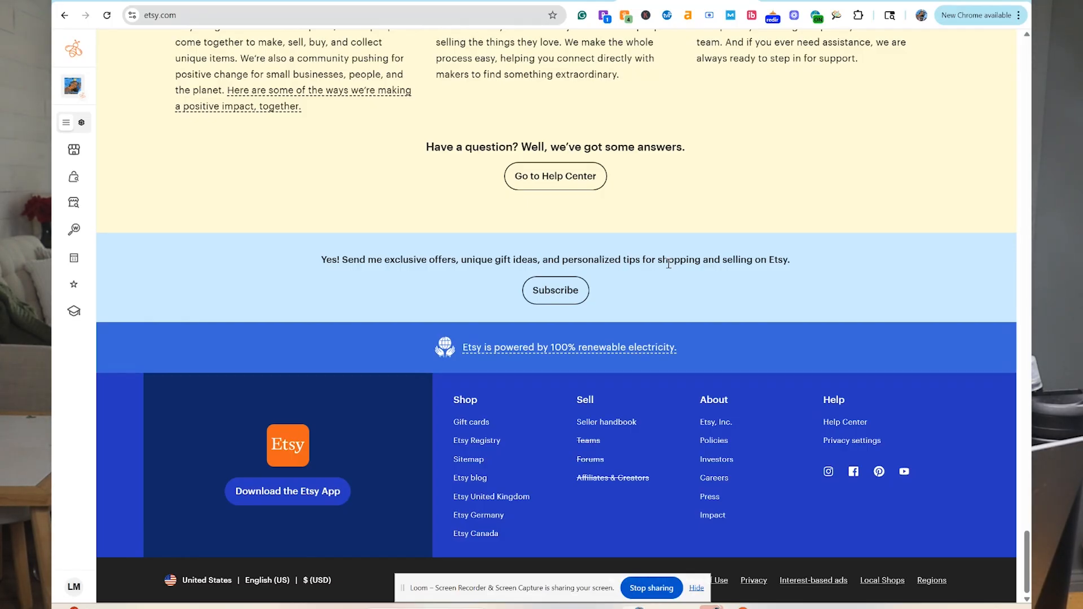
Go from the Etsy home page to the shop's management area and open a new listing.
scroll(600, 309, up, 20)
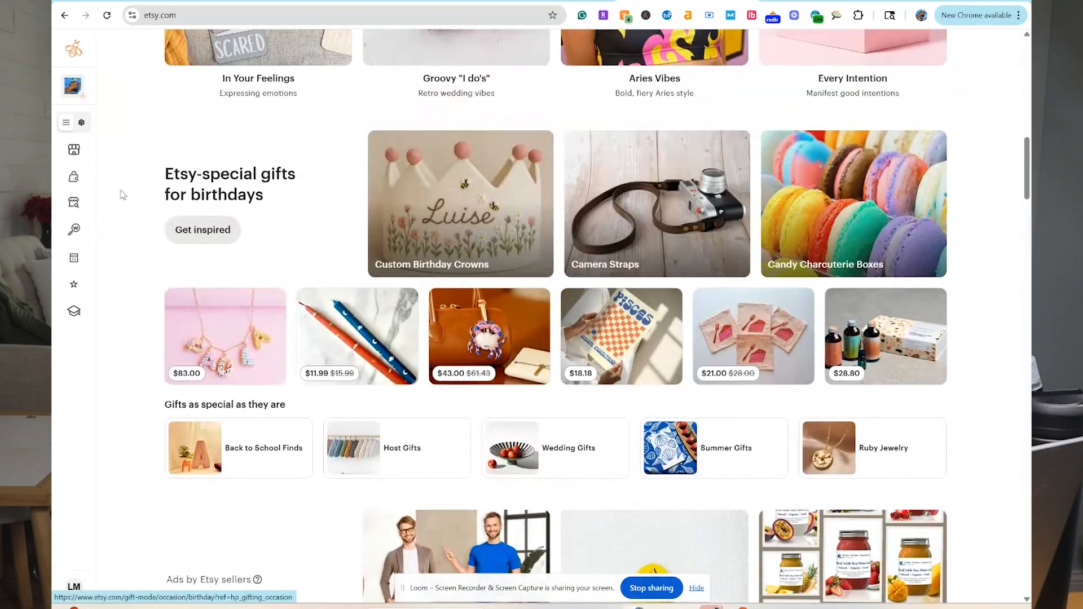
mouse_move(67, 138)
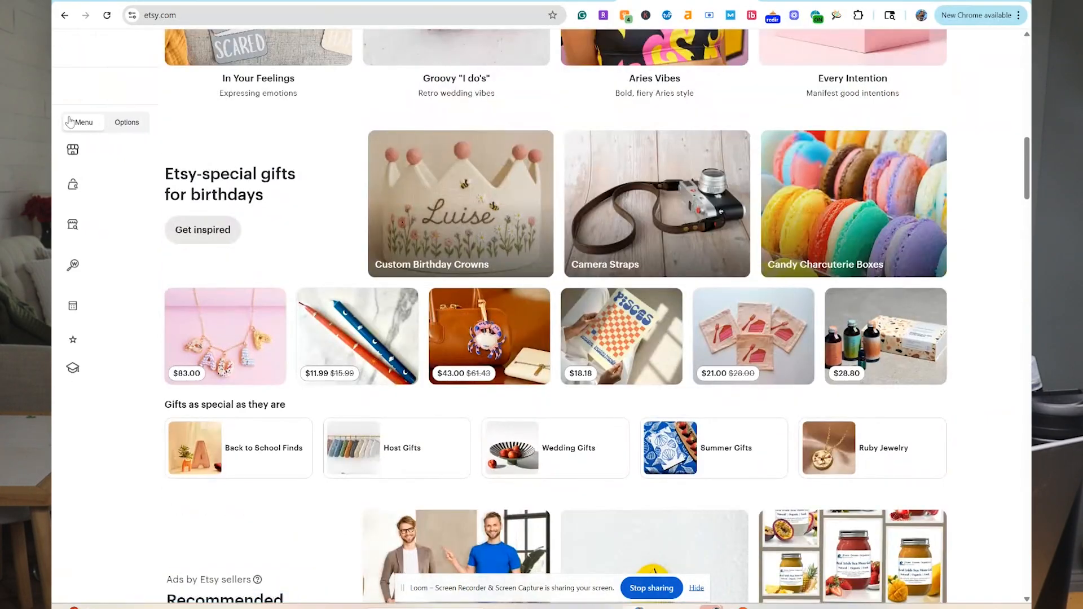
click(100, 156)
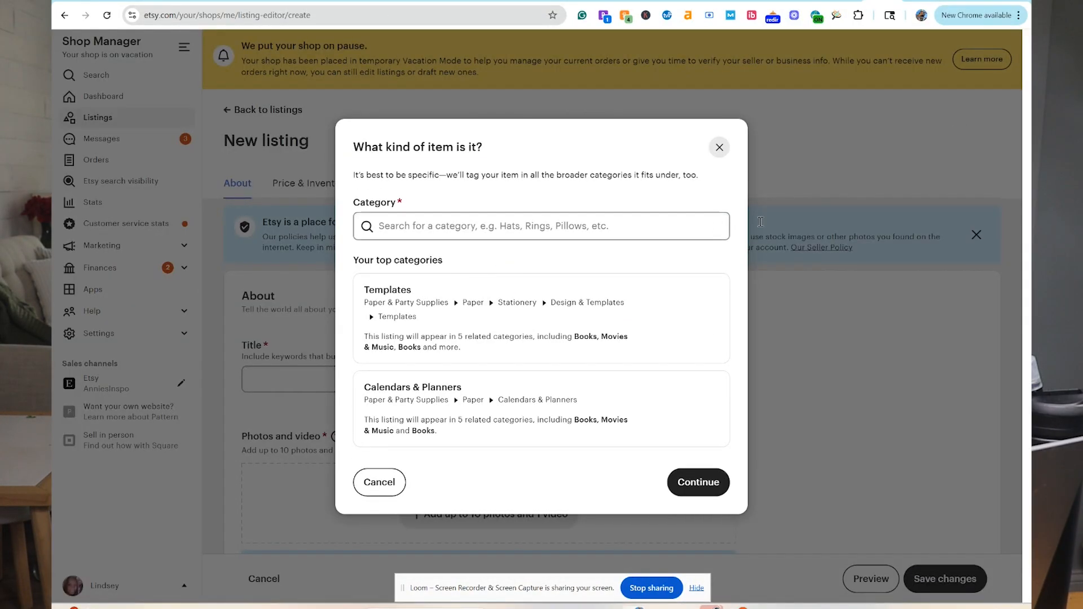
Search the listing categories for "template", choose Templates under Design & Templates, and continue to the basic item questions.
click(490, 225)
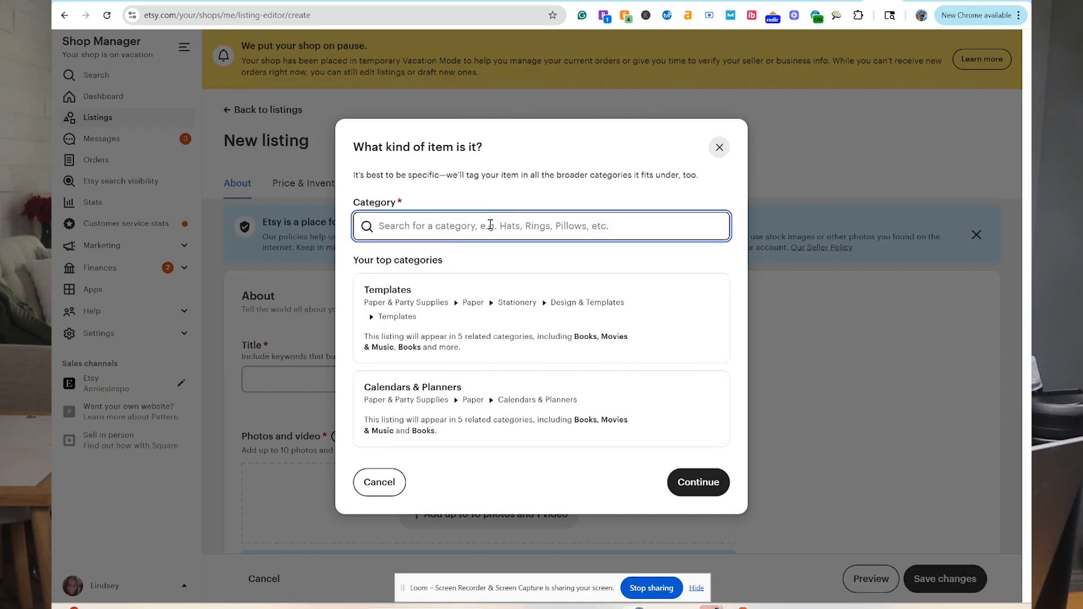
text(template)
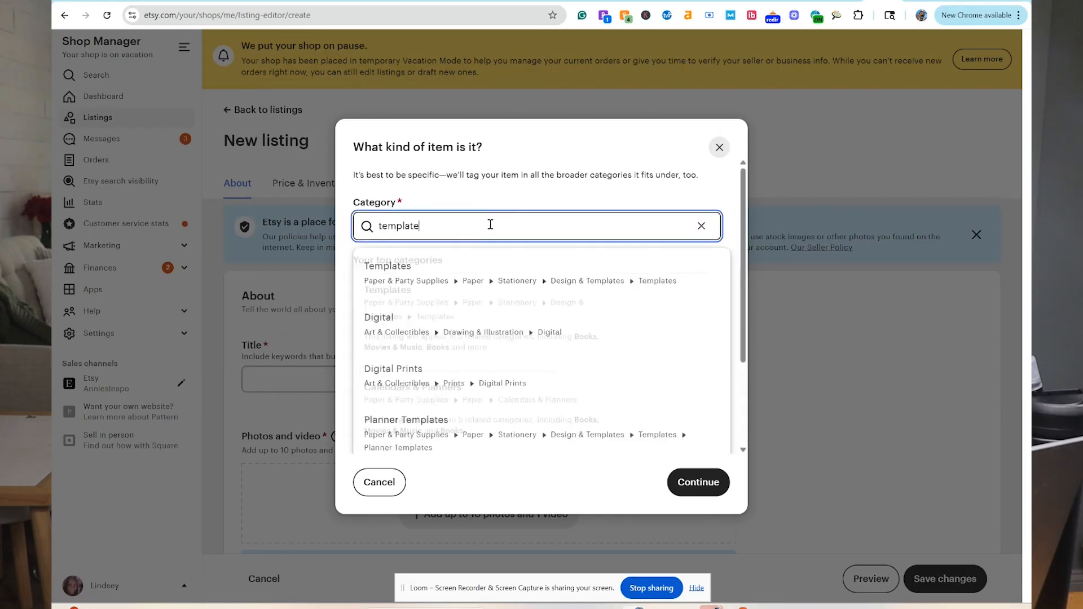
click(462, 278)
text(temp)
click(696, 482)
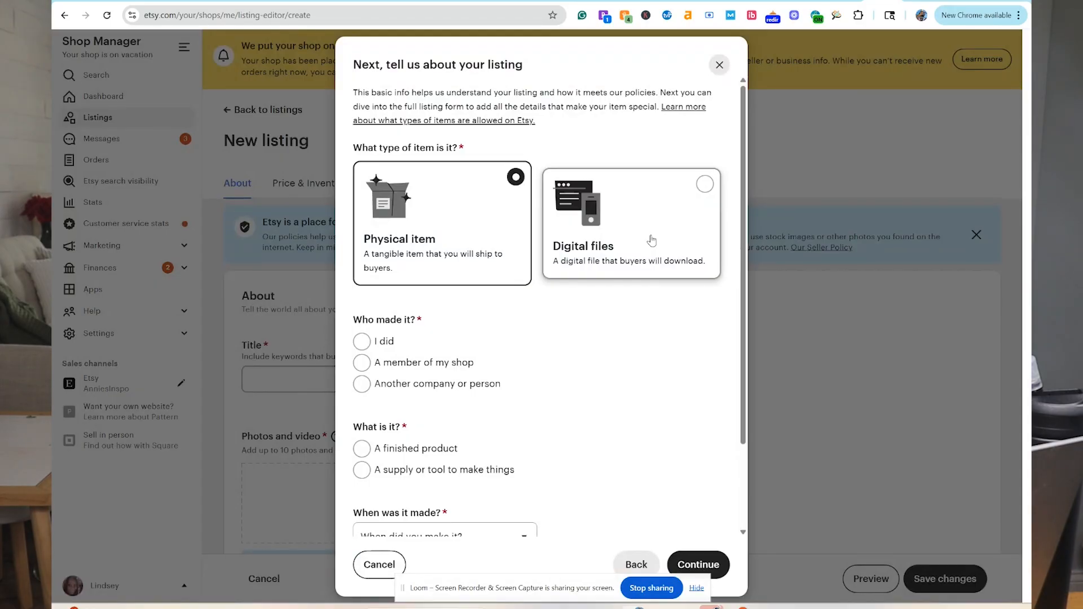
Define the item as Digital files, made by "I did", a finished product from 2020 - 2025, Created by me, and continue to the listing form.
click(683, 246)
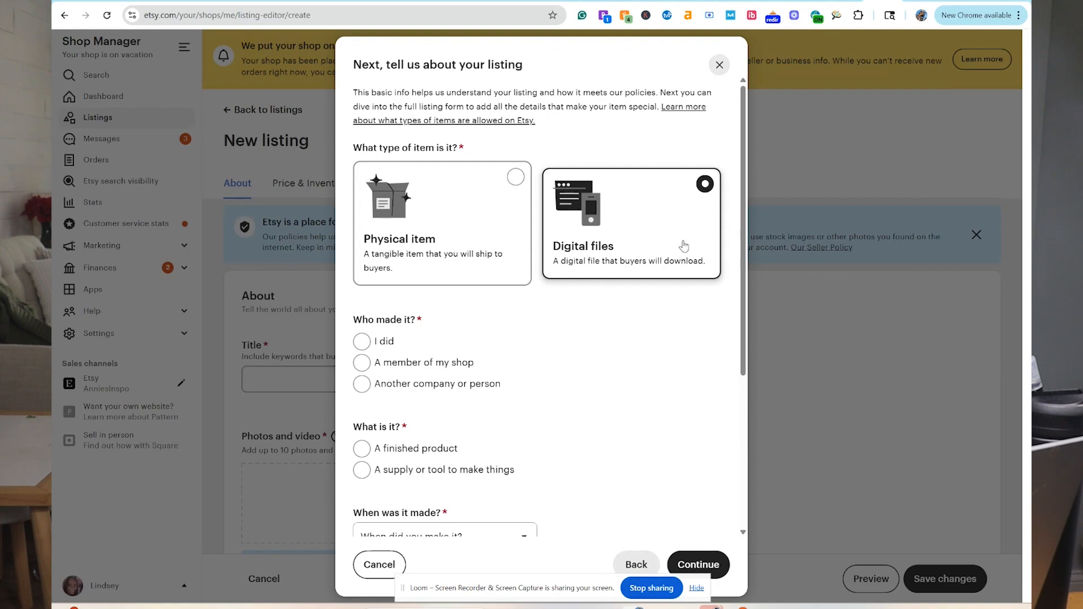
click(362, 343)
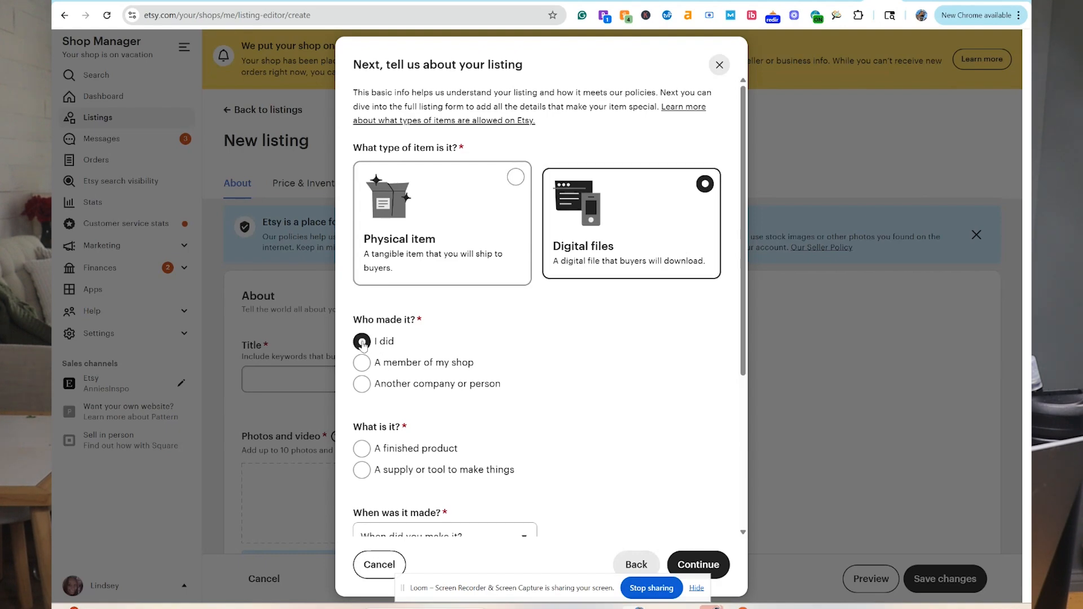
scroll(362, 346, down, 1)
click(361, 378)
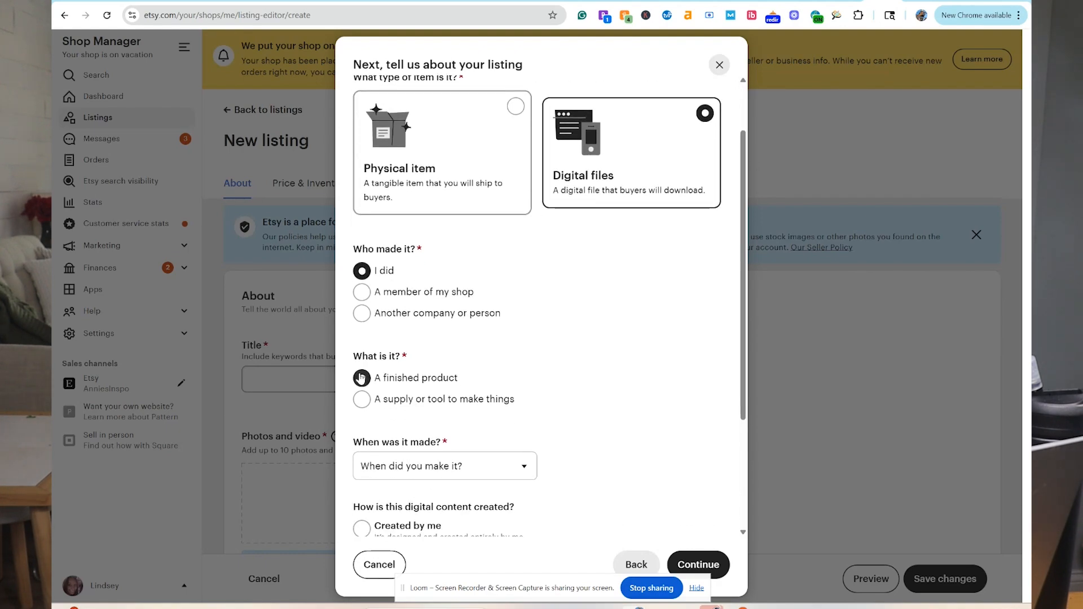
click(465, 473)
click(395, 210)
scroll(395, 282, down, 3)
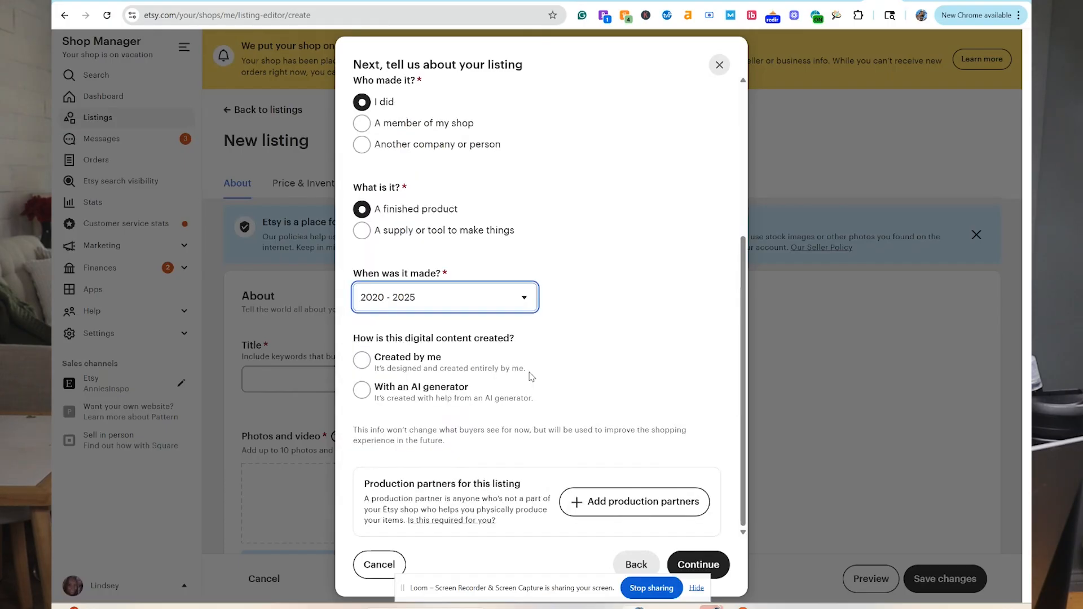
click(361, 361)
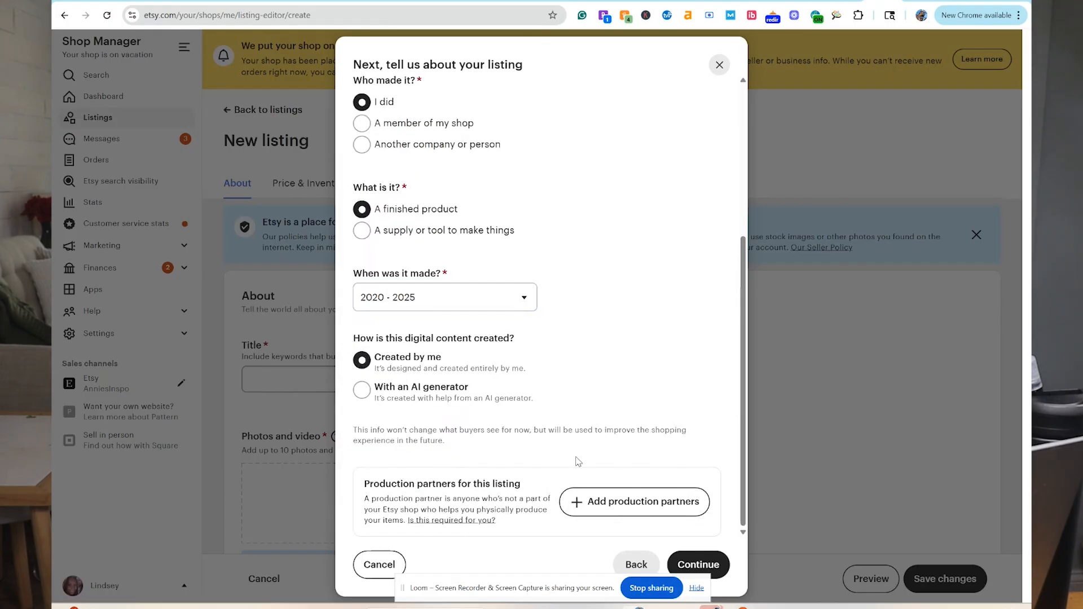
click(698, 563)
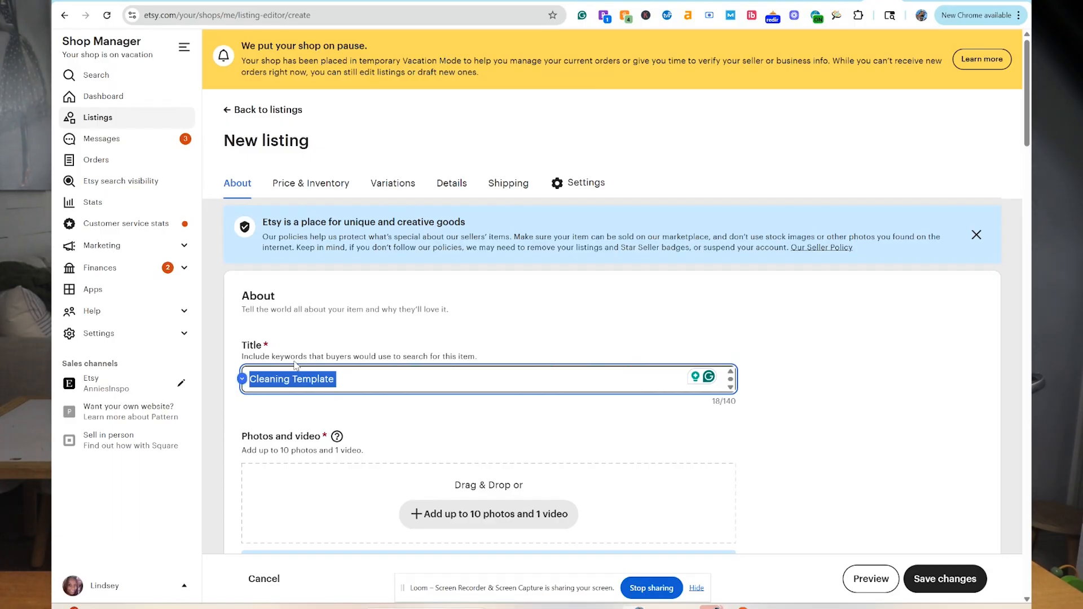
Add "For Moms" to the end of the Cleaning Template title and attach Checklist.pdf as the listing's digital file.
key(End)
text(For Moms)
scroll(450, 417, down, 2)
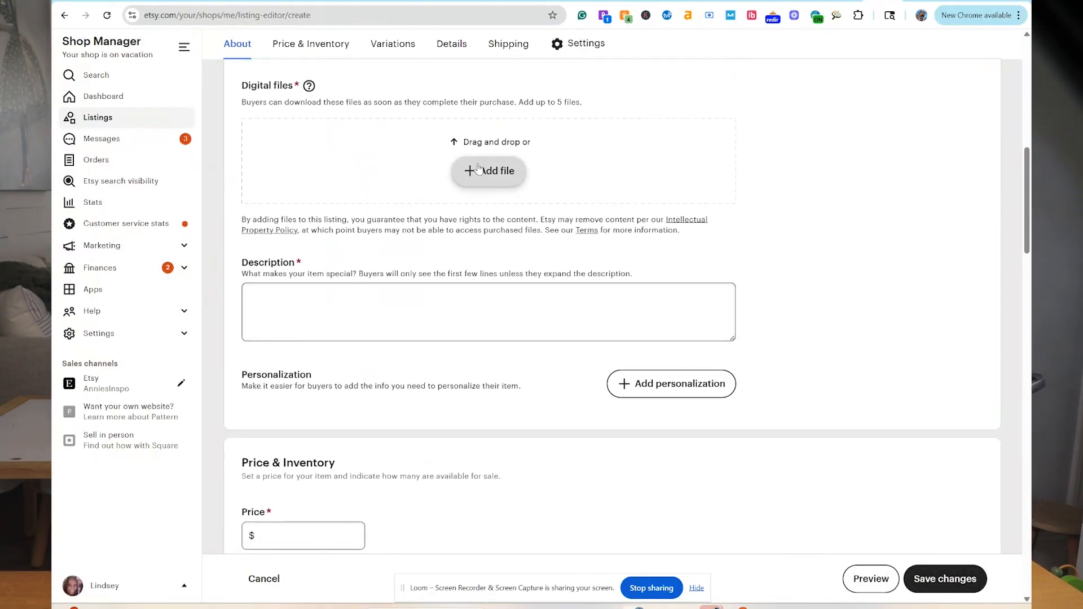
click(478, 169)
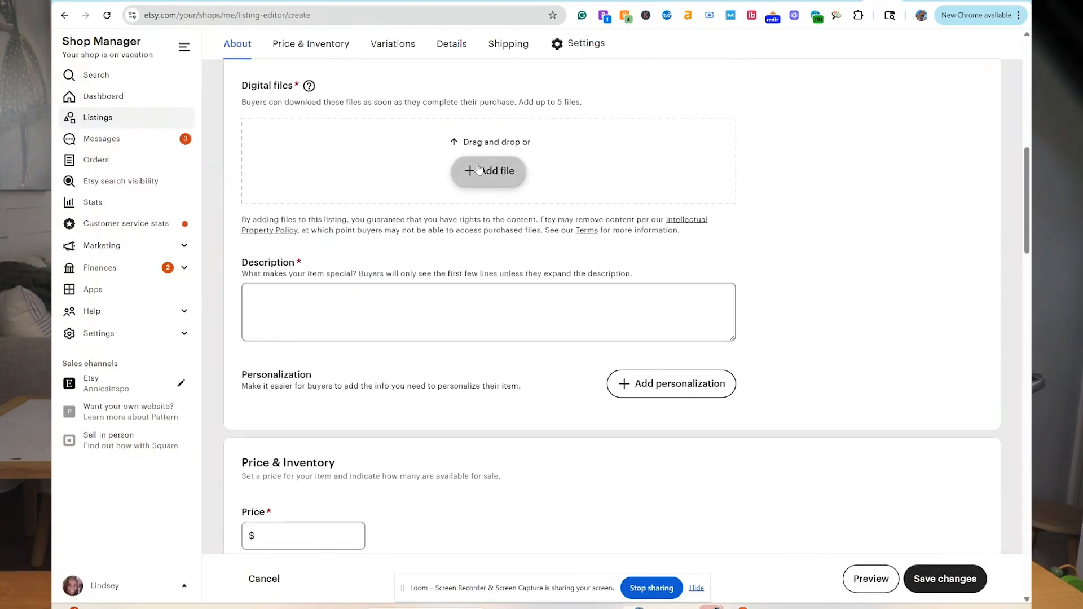
double_click(219, 141)
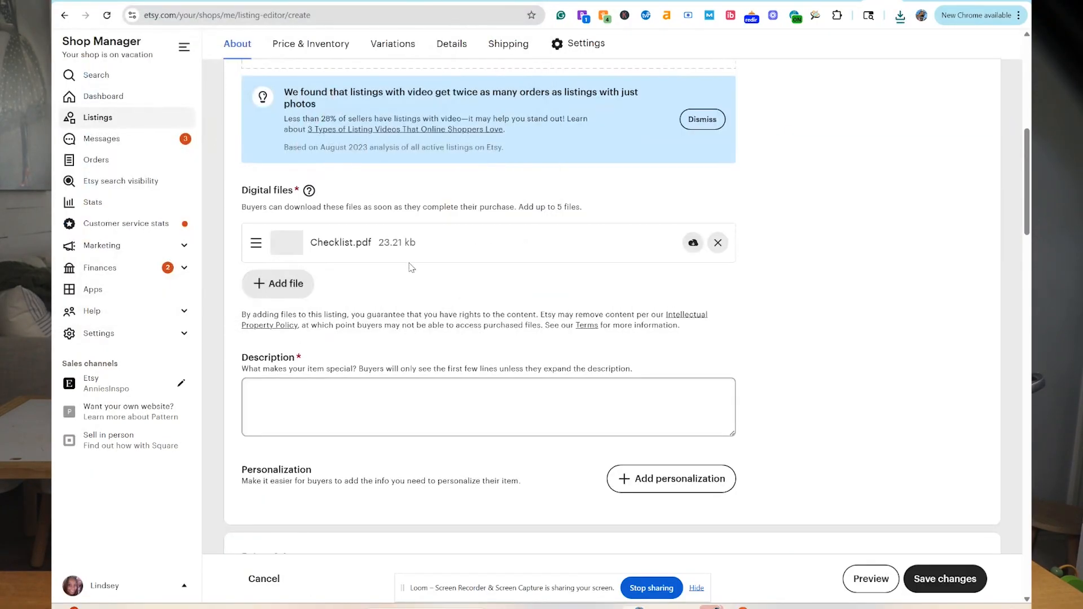
Review the remaining listing form sections, from the description through category and attributes to the returns, shop section and renewal settings.
click(445, 398)
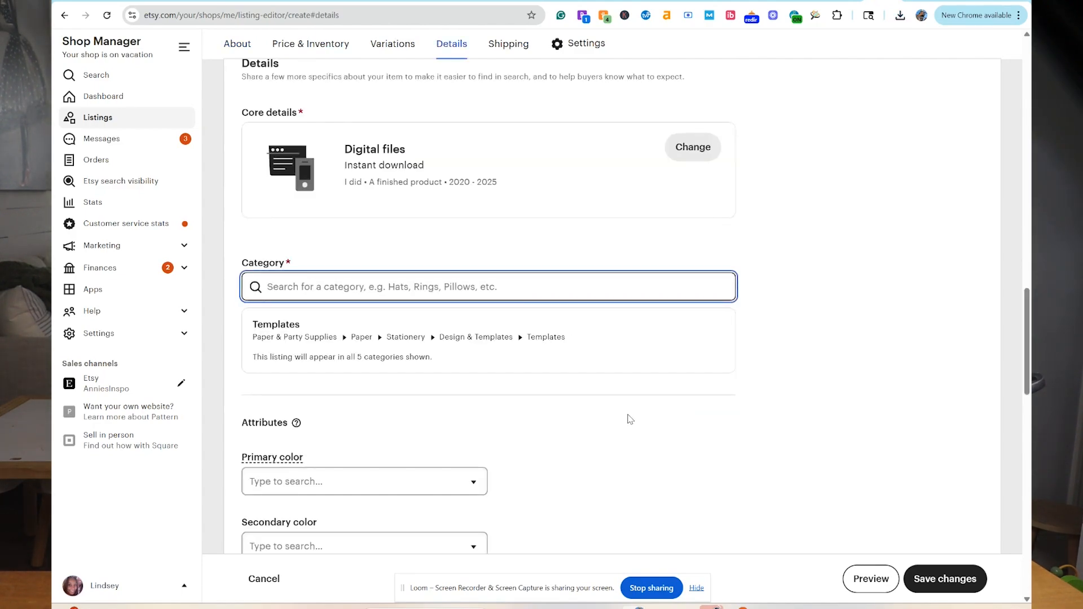
scroll(630, 419, down, 4)
scroll(630, 419, down, 2)
scroll(630, 419, down, 10)
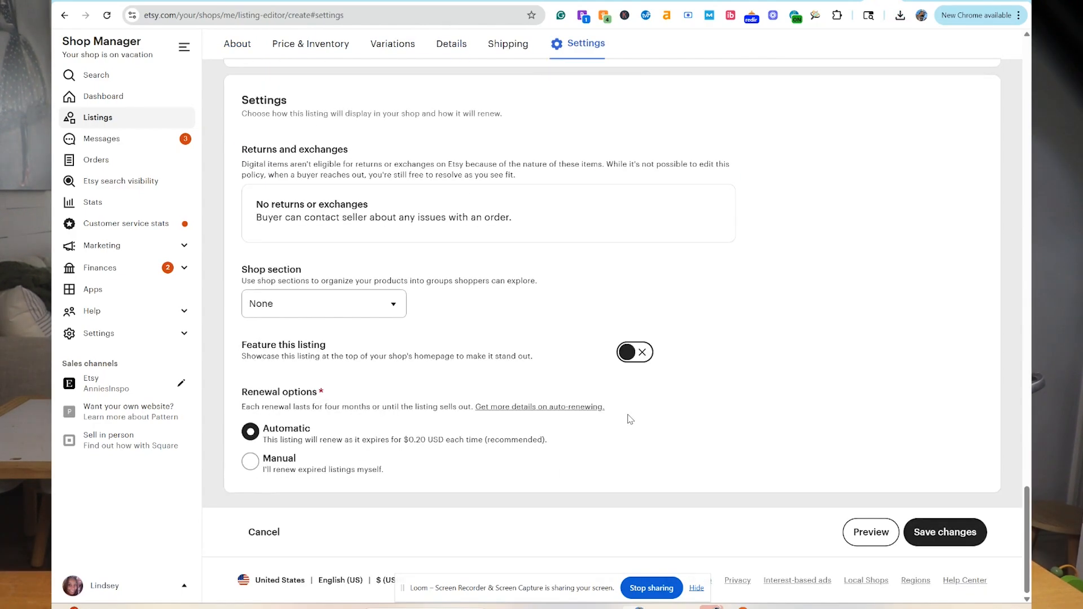